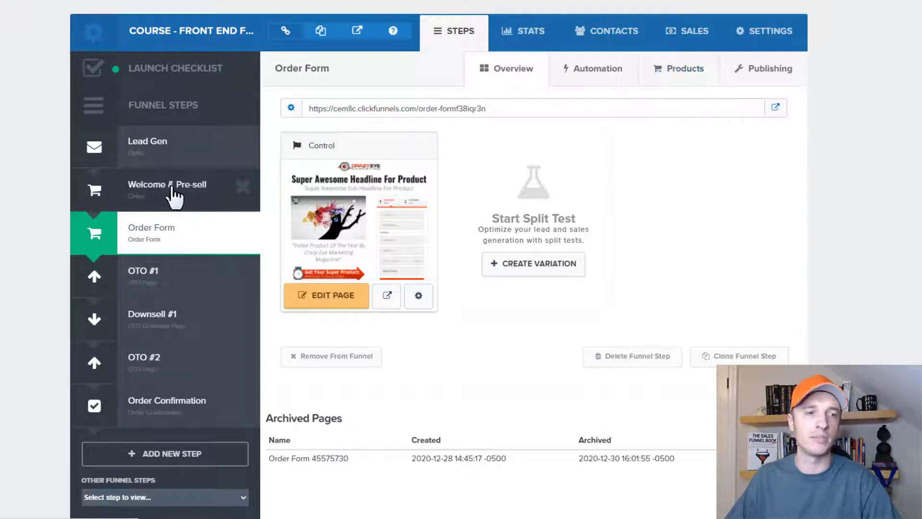
Start adding a new product to the Order Form step of the funnel.
{"action": "left_click", "coordinate": [174, 155]}
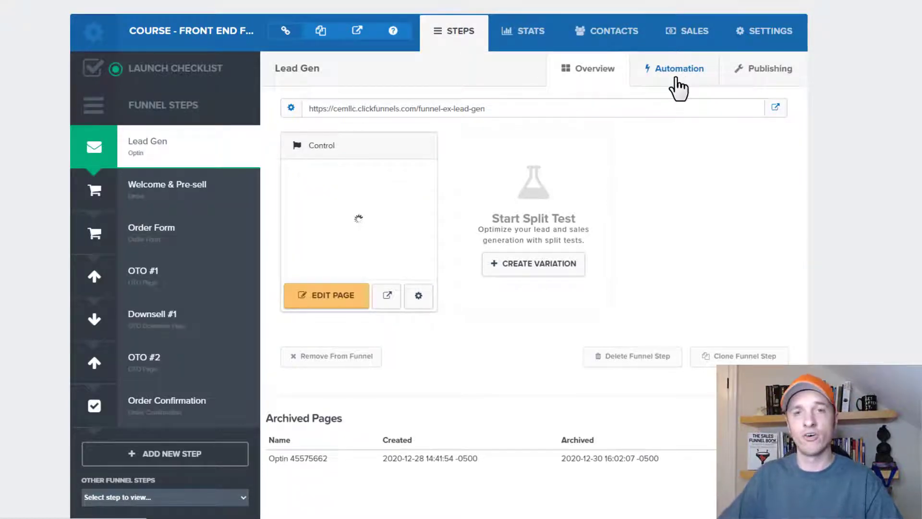
{"action": "left_click", "coordinate": [181, 251]}
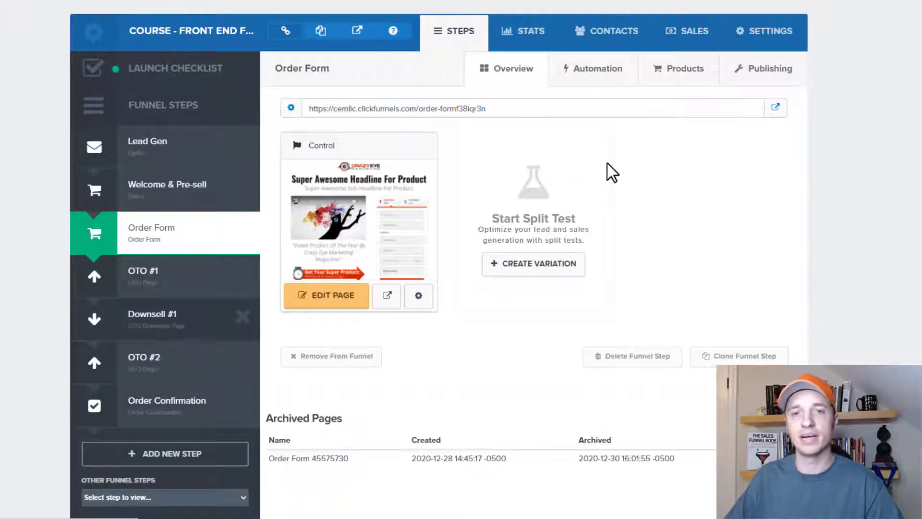
{"action": "left_click", "coordinate": [681, 73]}
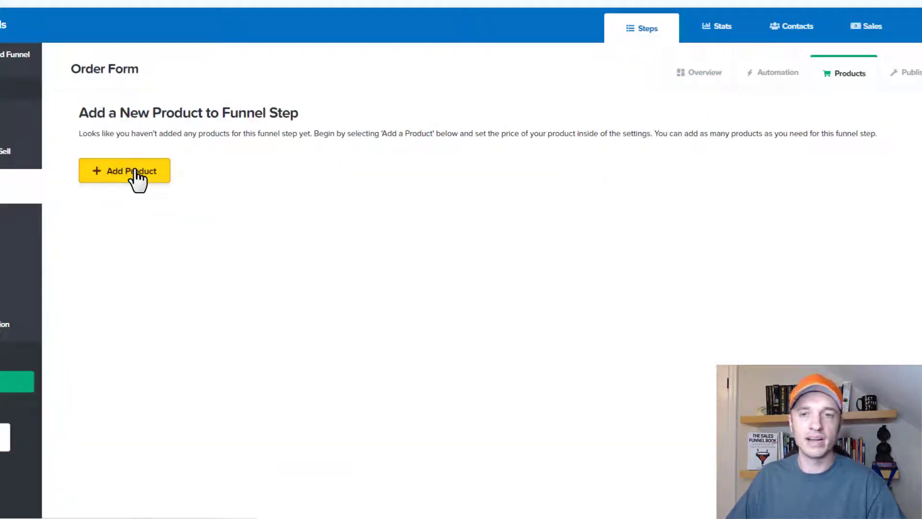
{"action": "left_click", "coordinate": [140, 177]}
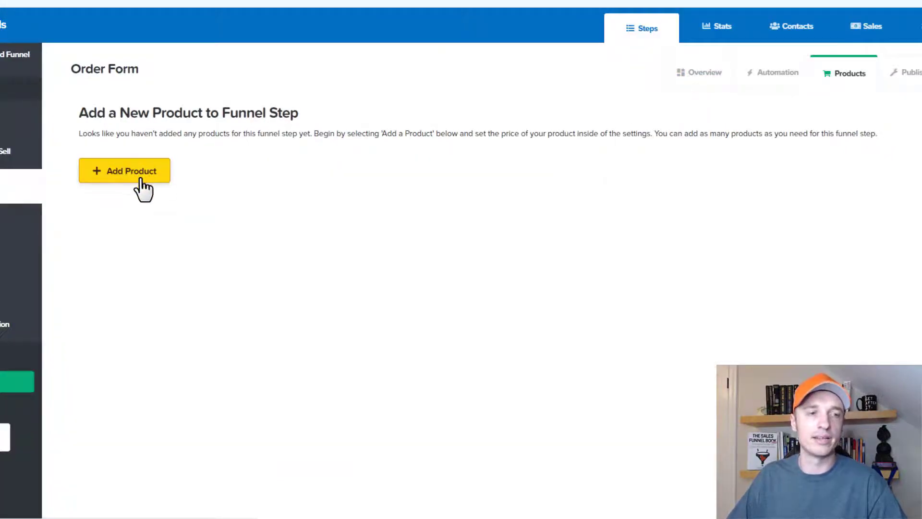
{"action": "left_click", "coordinate": [139, 180]}
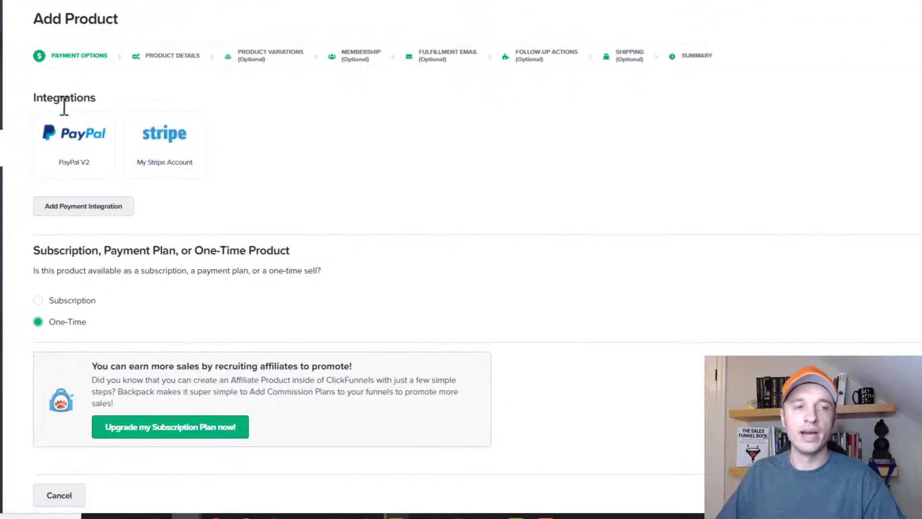
Choose the My Stripe Account integration with One-Time payment for the product and continue to the product details.
{"action": "left_click", "coordinate": [70, 156]}
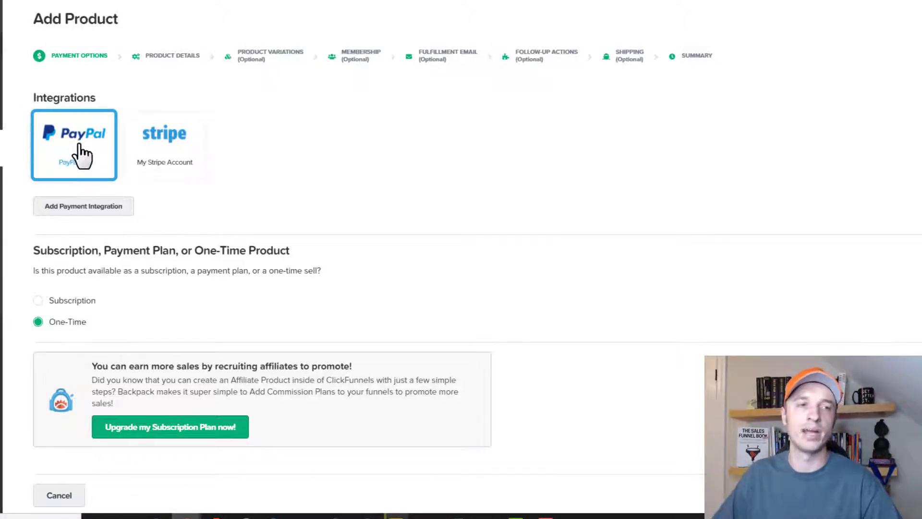
{"action": "left_click", "coordinate": [152, 158]}
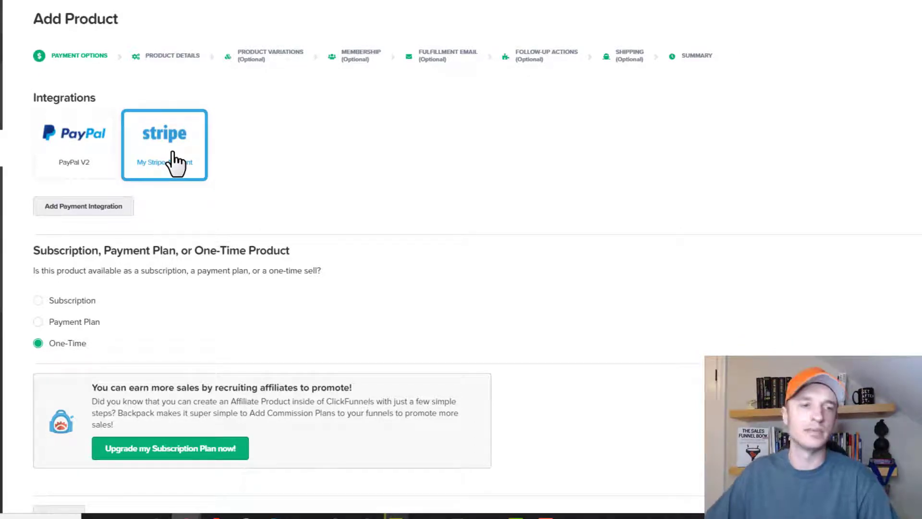
{"action": "scroll", "coordinate": [178, 165], "scroll_direction": "down", "scroll_amount": 1}
{"action": "scroll", "coordinate": [179, 165], "scroll_direction": "down", "scroll_amount": 2}
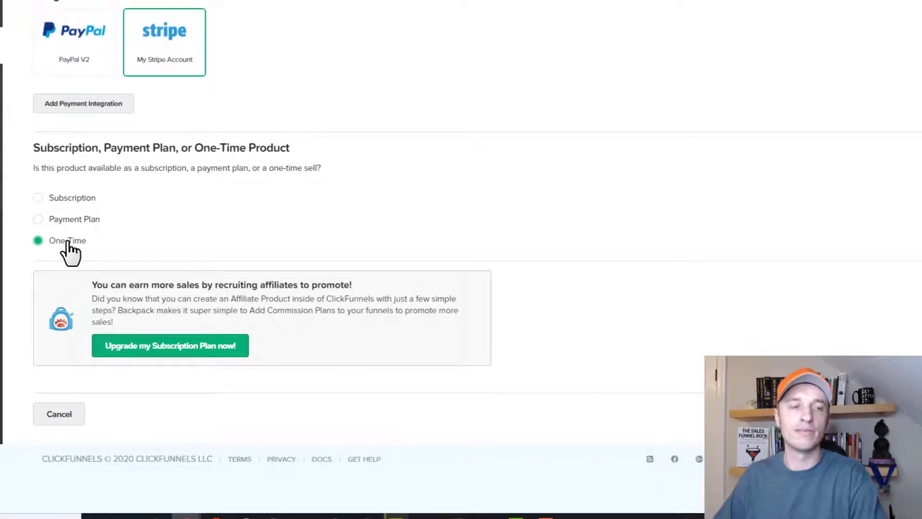
{"action": "left_click", "coordinate": [69, 197]}
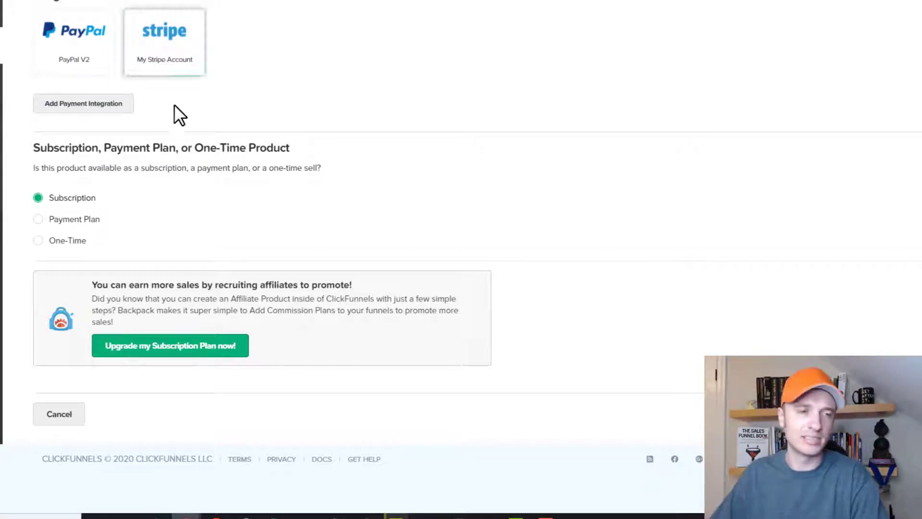
{"action": "left_click", "coordinate": [58, 242]}
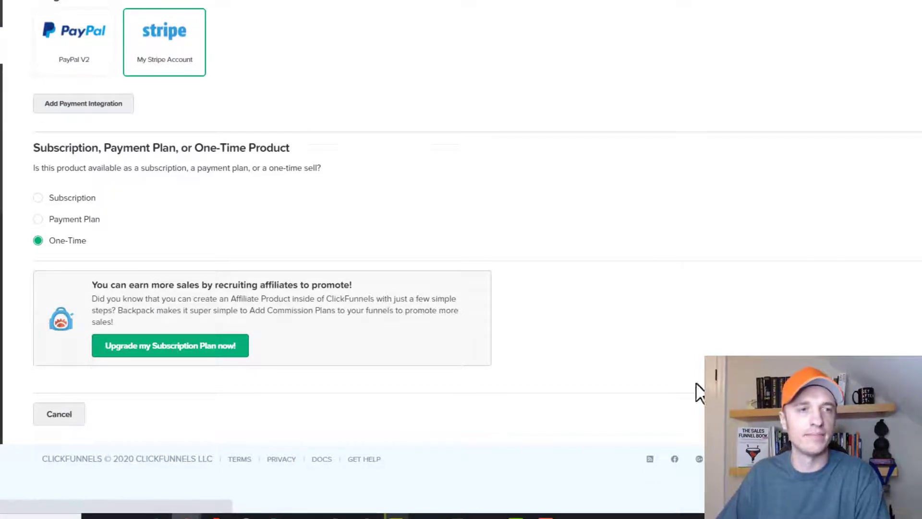
{"action": "left_click", "coordinate": [855, 414]}
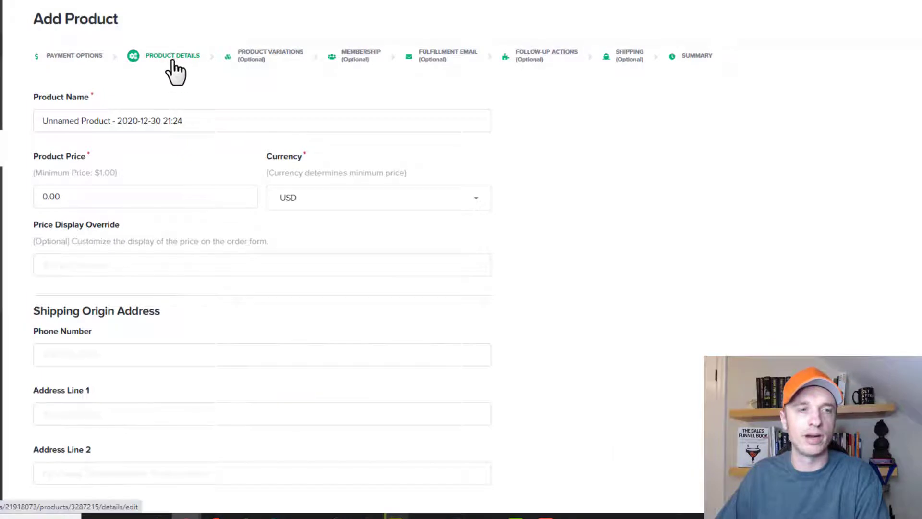
Name the product "Test Product 1".
{"action": "scroll", "coordinate": [182, 67], "scroll_direction": "down", "scroll_amount": 1}
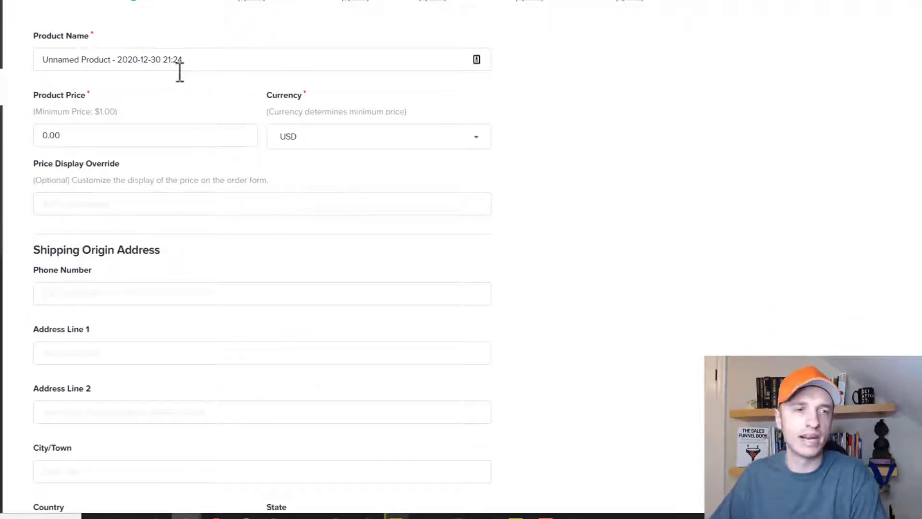
{"action": "left_click_drag", "start_coordinate": [148, 60], "coordinate": [219, 62]}
{"action": "key", "text": "ctrl+a"}
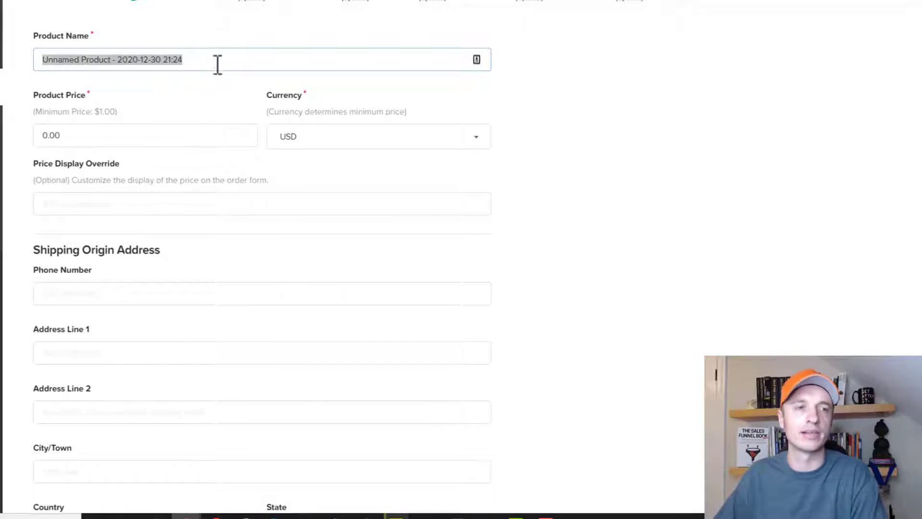
{"action": "type", "text": "Te"}
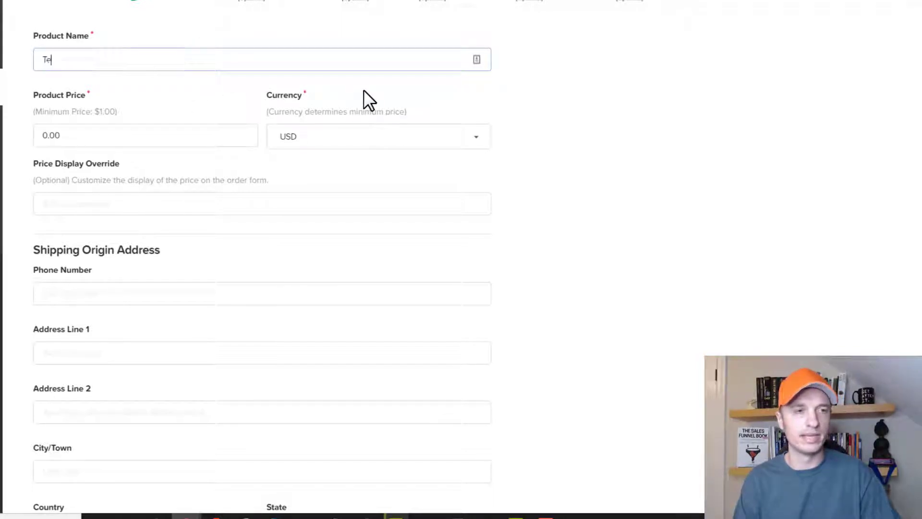
{"action": "type", "text": "st Product 1"}
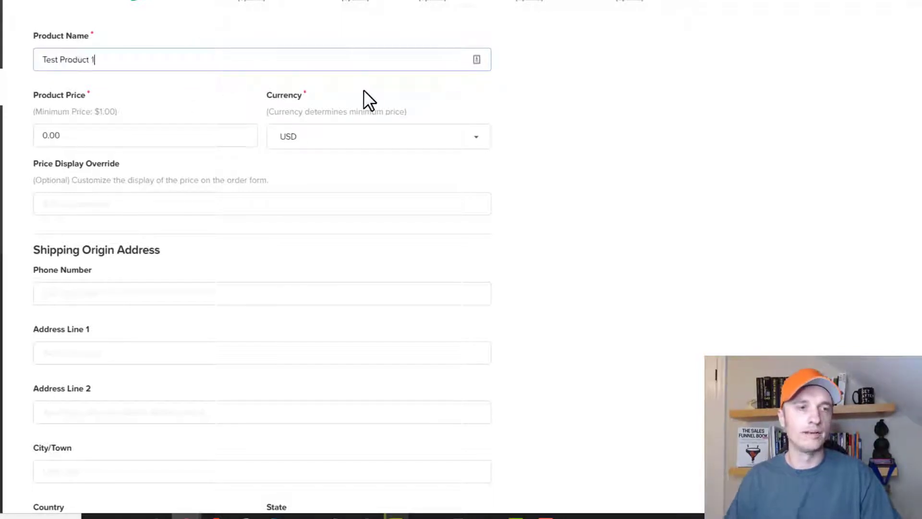
Set the product price to 10 in USD.
{"action": "left_click", "coordinate": [102, 128]}
{"action": "left_click", "coordinate": [98, 111]}
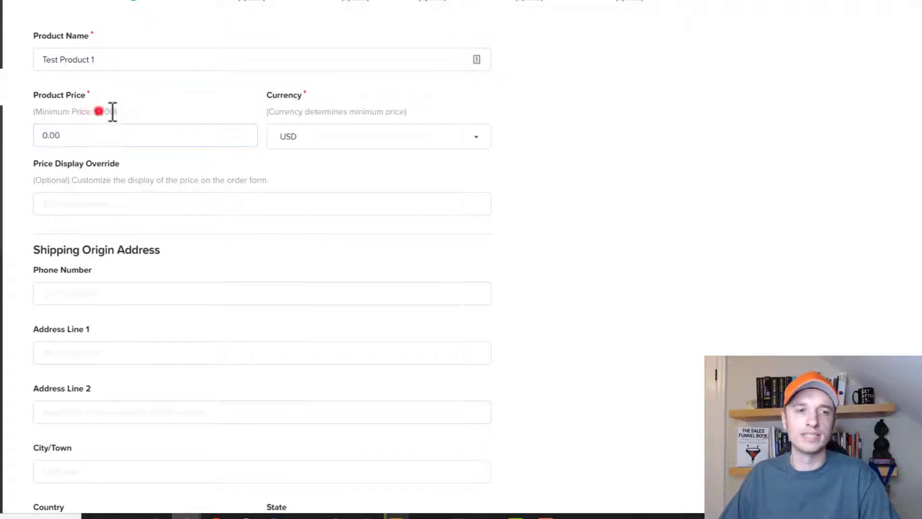
{"action": "left_click", "coordinate": [96, 132]}
{"action": "left_click", "coordinate": [118, 133]}
{"action": "type", "text": "10"}
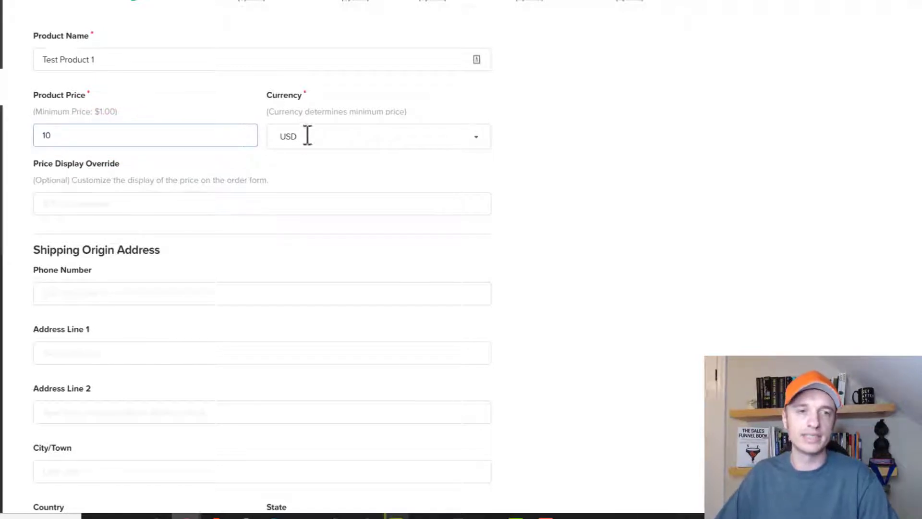
Review the optional price display override and the shipping origin address fields in the product details.
{"action": "left_click", "coordinate": [122, 208]}
{"action": "scroll", "coordinate": [123, 207], "scroll_direction": "down", "scroll_amount": 1}
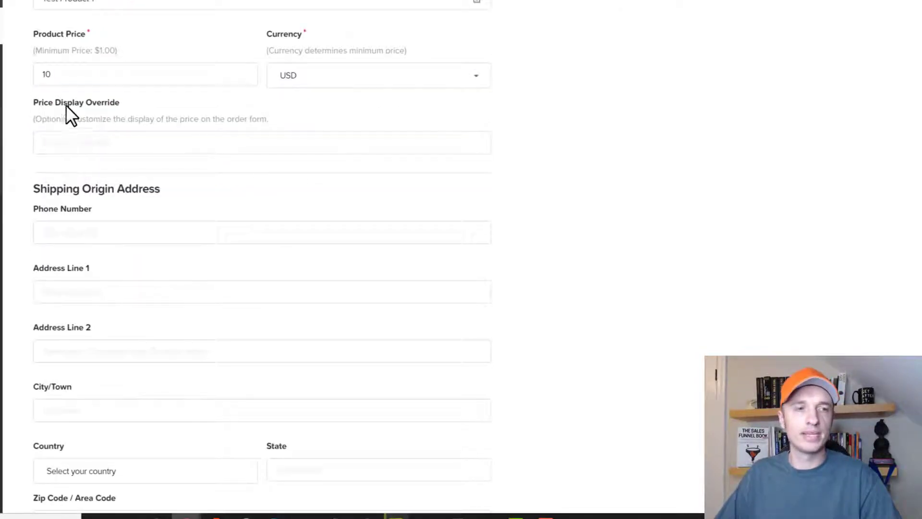
{"action": "left_click", "coordinate": [81, 140]}
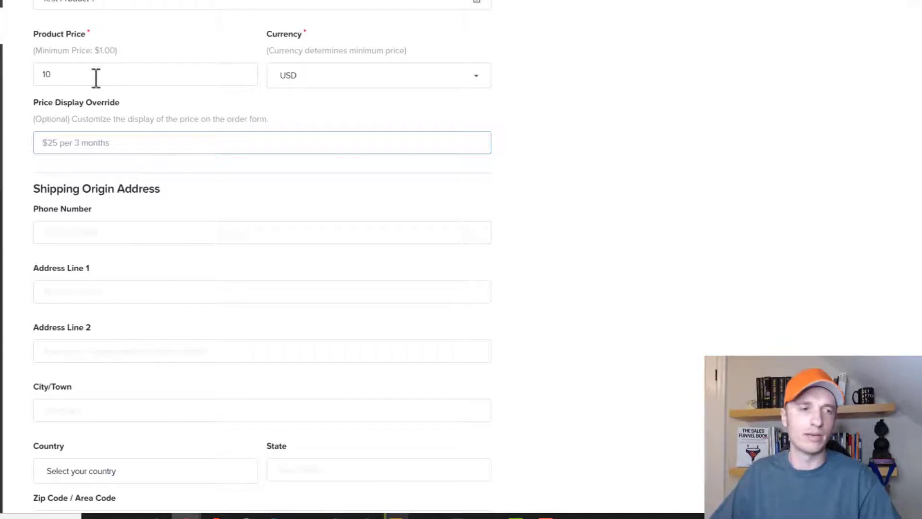
{"action": "scroll", "coordinate": [96, 78], "scroll_direction": "down", "scroll_amount": 2}
{"action": "left_click_drag", "start_coordinate": [54, 69], "coordinate": [163, 63]}
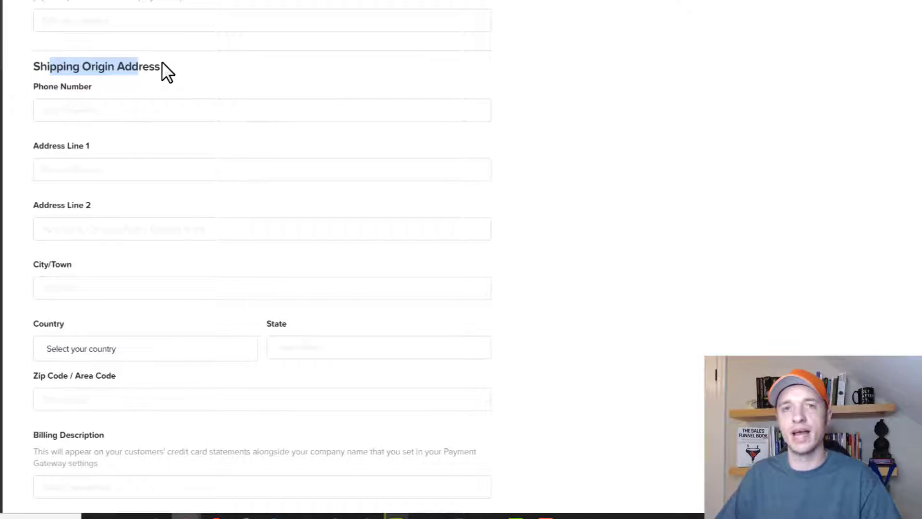
{"action": "left_click", "coordinate": [131, 109]}
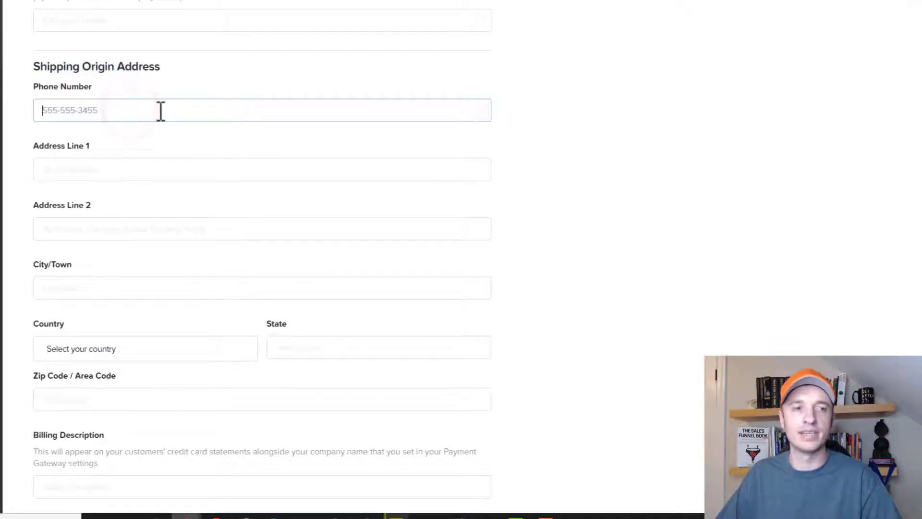
{"action": "scroll", "coordinate": [161, 110], "scroll_direction": "down", "scroll_amount": 3}
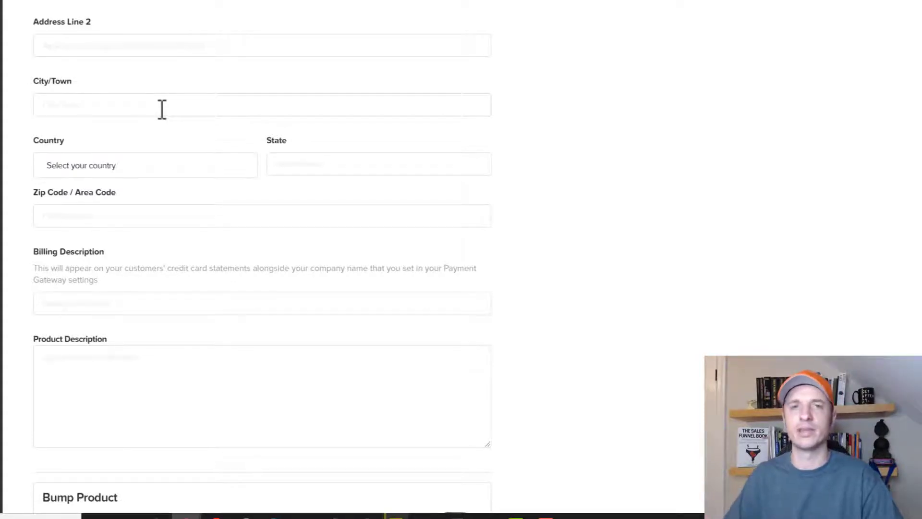
{"action": "scroll", "coordinate": [152, 161], "scroll_direction": "down", "scroll_amount": 3}
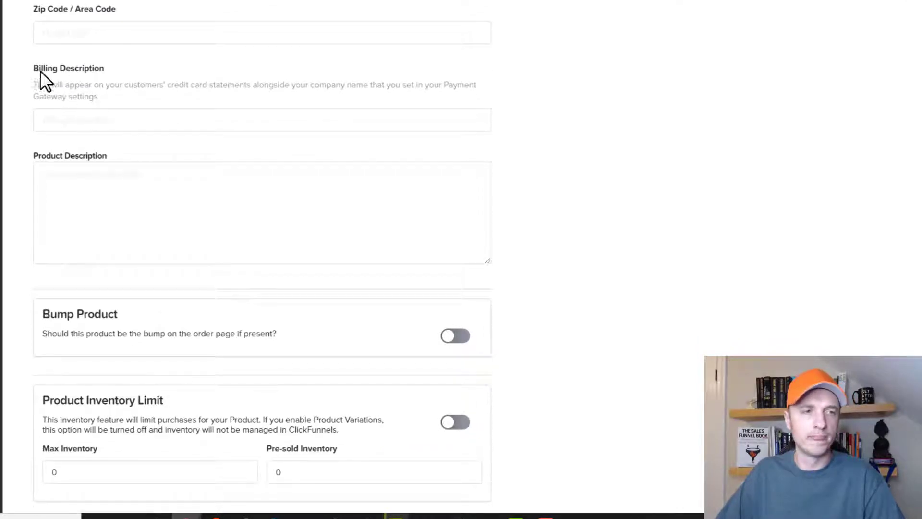
Enter "Test Product 1" as the billing description for customers' credit card statements.
{"action": "left_click_drag", "start_coordinate": [34, 85], "coordinate": [495, 83]}
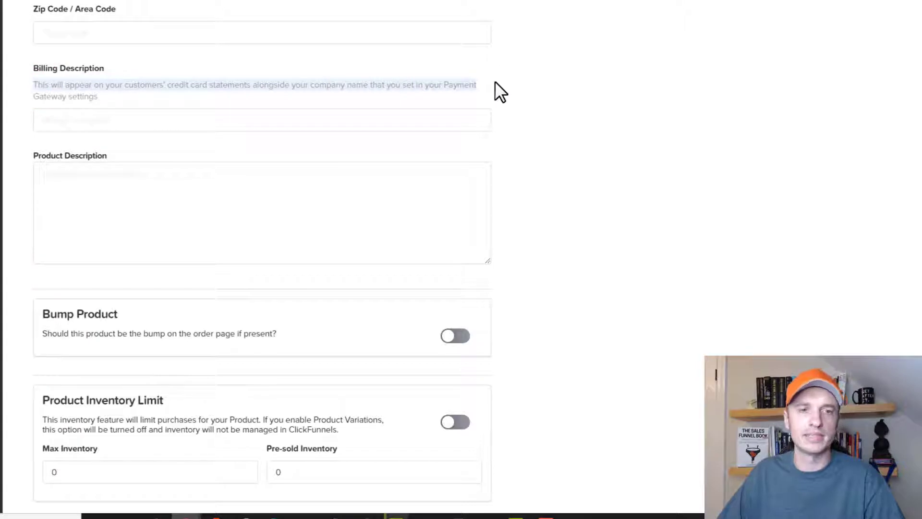
{"action": "left_click", "coordinate": [315, 123]}
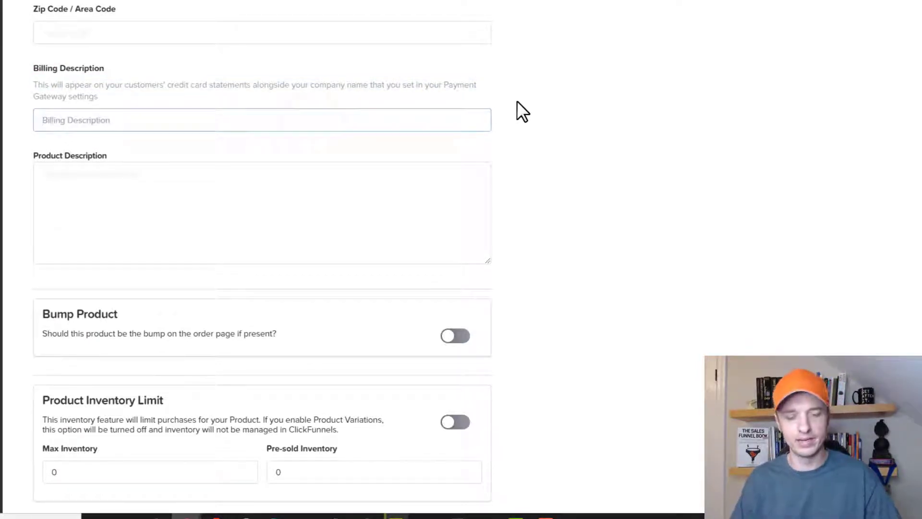
{"action": "type", "text": "Test Product 1"}
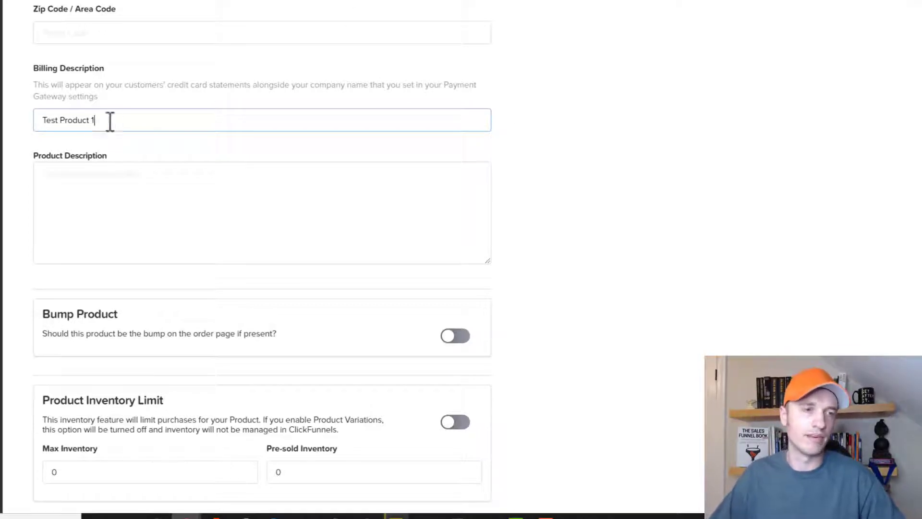
{"action": "left_click_drag", "start_coordinate": [134, 116], "coordinate": [45, 114]}
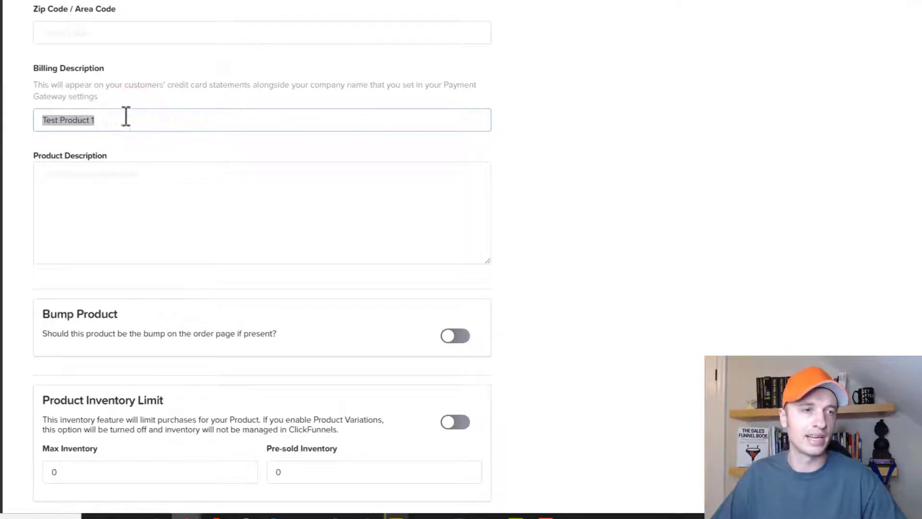
Save the product details with a blank description and no bump or inventory limit, and continue past product variations without enabling them.
{"action": "left_click", "coordinate": [152, 193]}
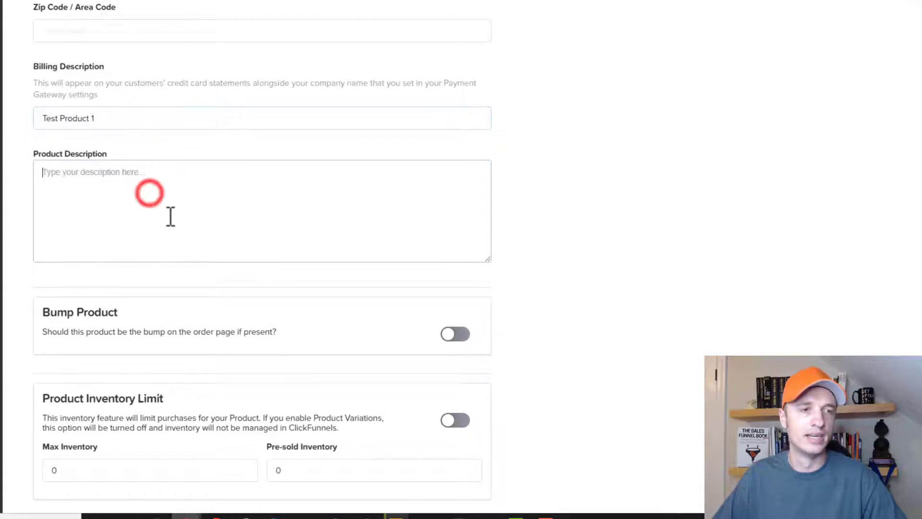
{"action": "scroll", "coordinate": [169, 217], "scroll_direction": "down", "scroll_amount": 1}
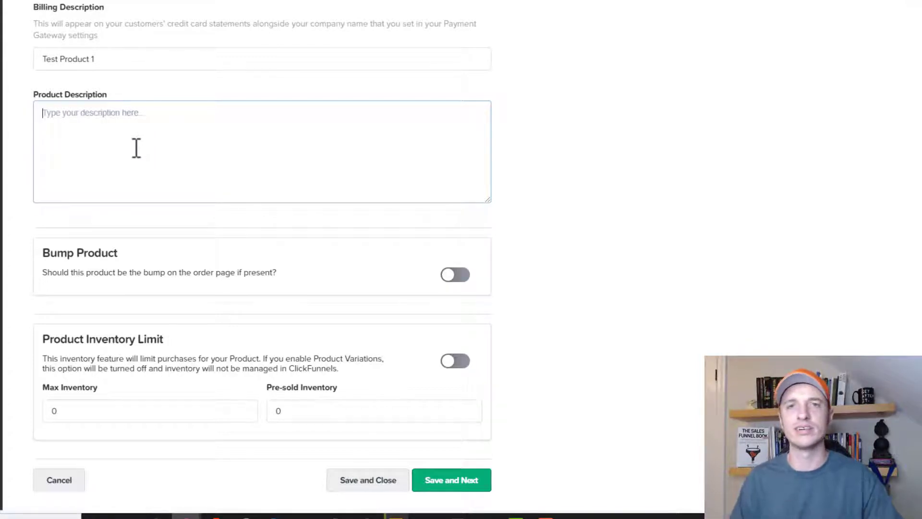
{"action": "left_click", "coordinate": [143, 125]}
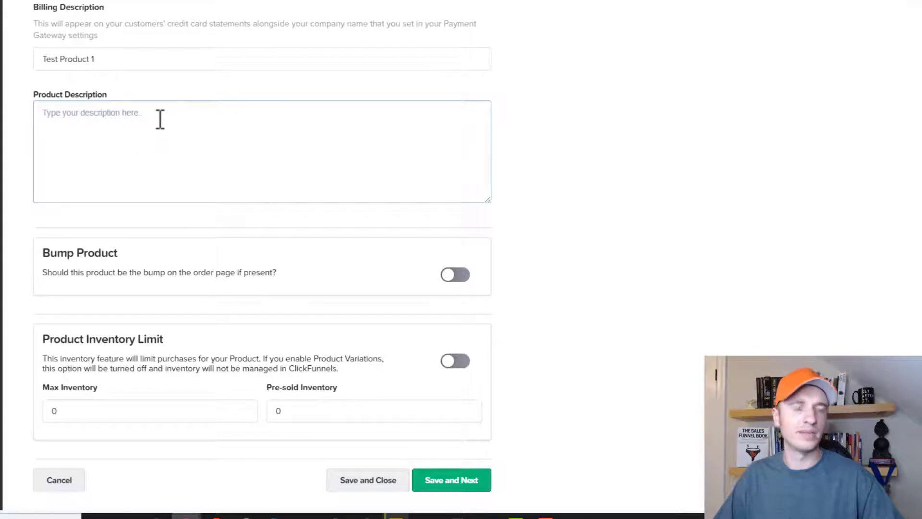
{"action": "left_click", "coordinate": [156, 118]}
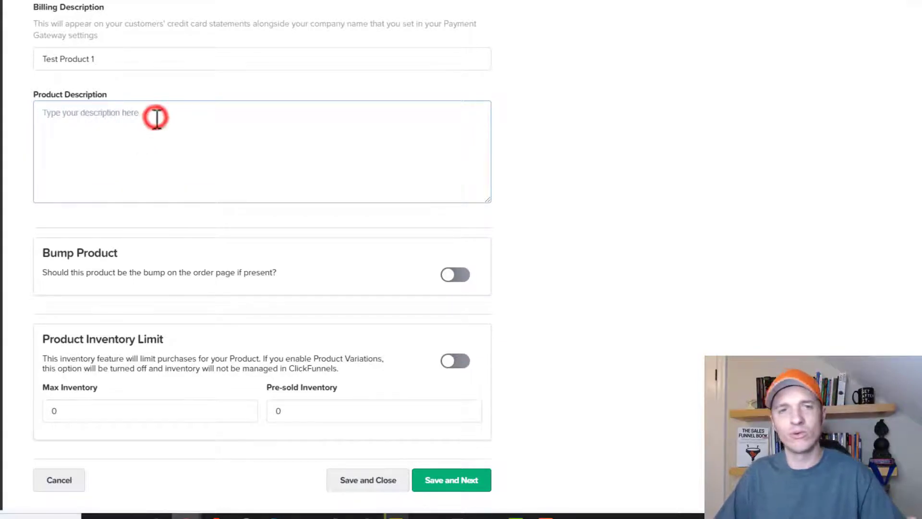
{"action": "scroll", "coordinate": [130, 144], "scroll_direction": "down", "scroll_amount": 2}
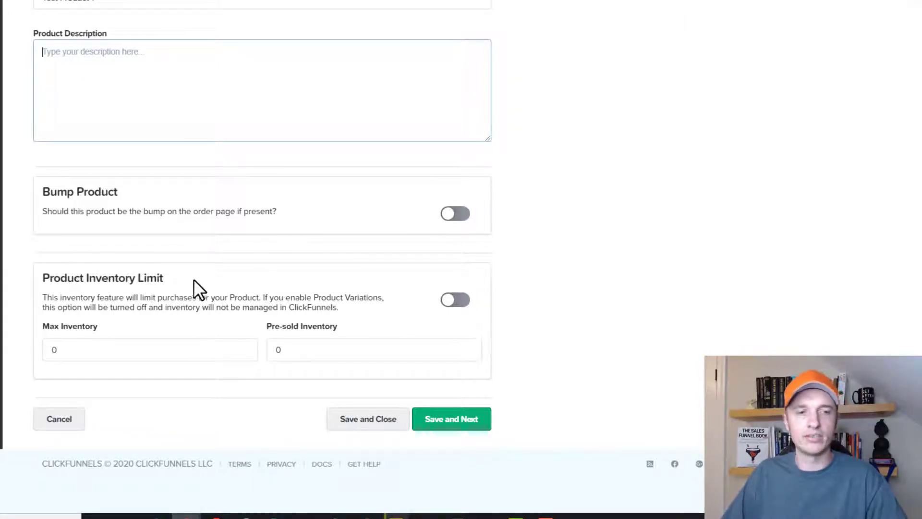
{"action": "scroll", "coordinate": [262, 276], "scroll_direction": "down", "scroll_amount": 1}
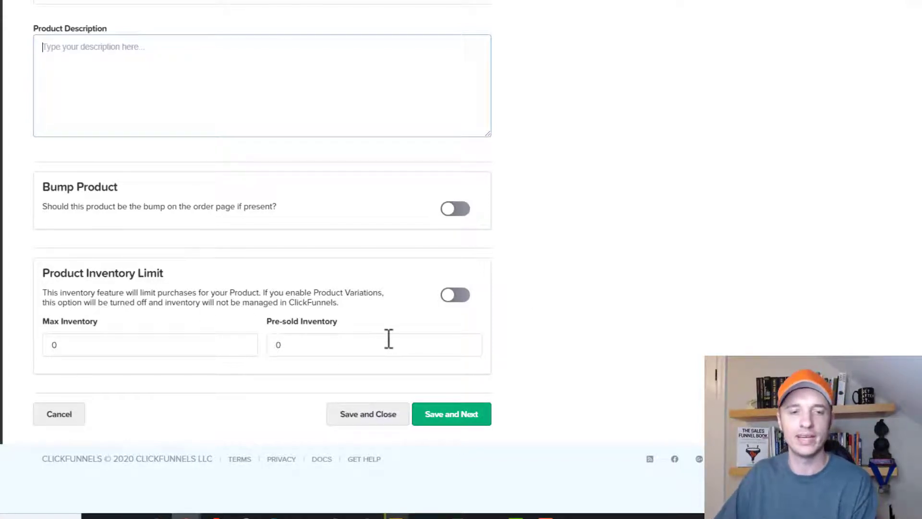
{"action": "left_click", "coordinate": [458, 415]}
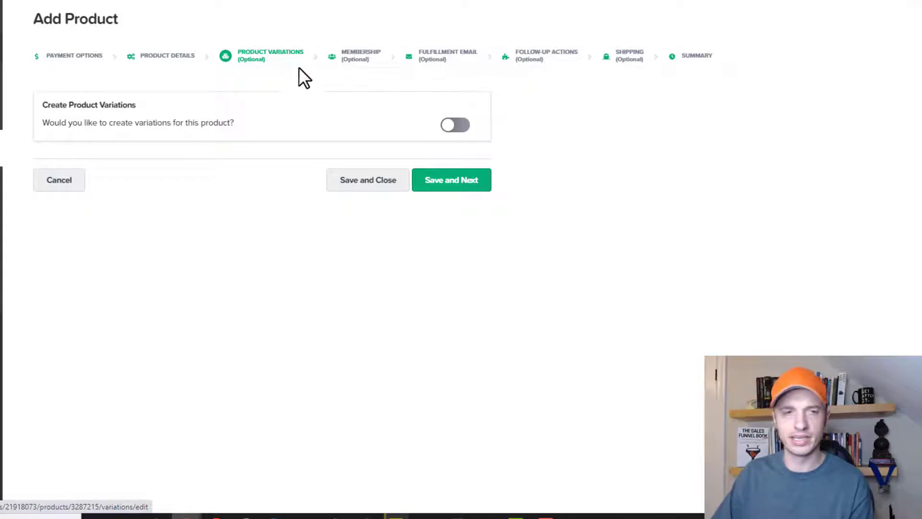
{"action": "left_click", "coordinate": [444, 185]}
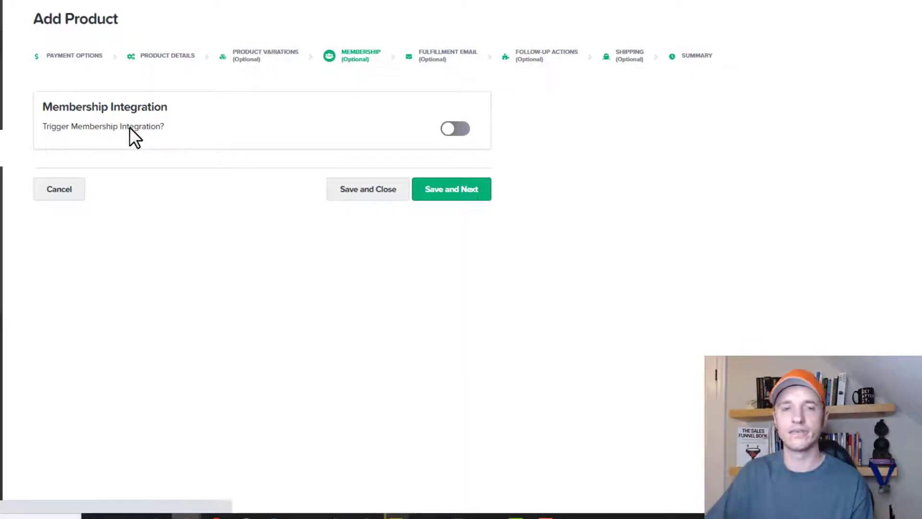
Check the existing membership integrations, leave the membership trigger off, and continue to the fulfillment email settings.
{"action": "left_click", "coordinate": [440, 125]}
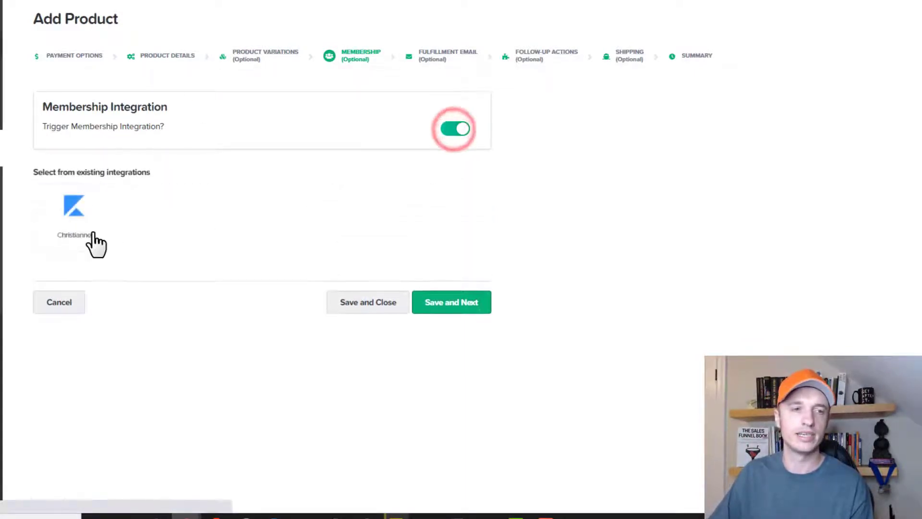
{"action": "left_click", "coordinate": [87, 236]}
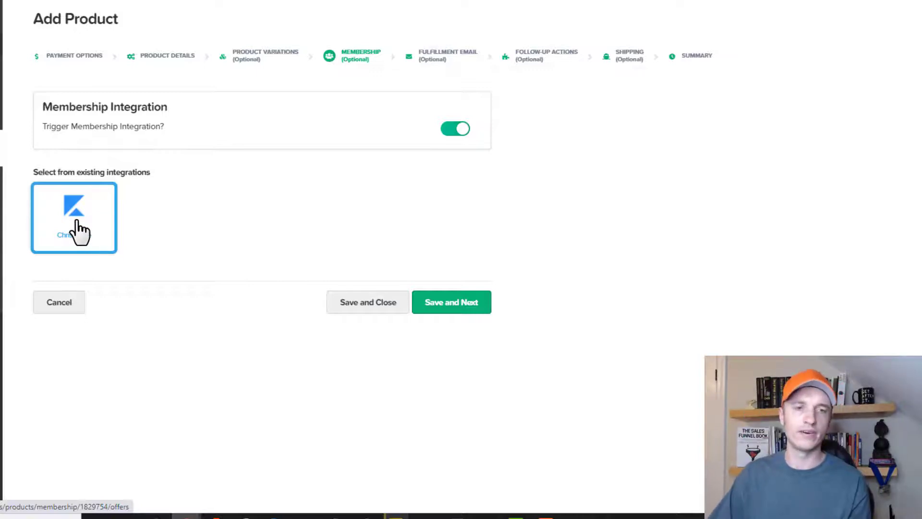
{"action": "left_click", "coordinate": [454, 129]}
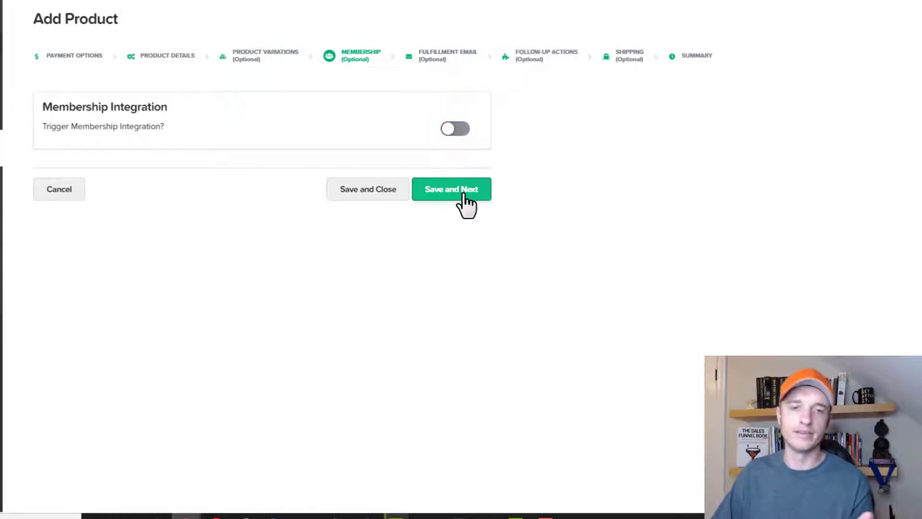
{"action": "left_click", "coordinate": [464, 194]}
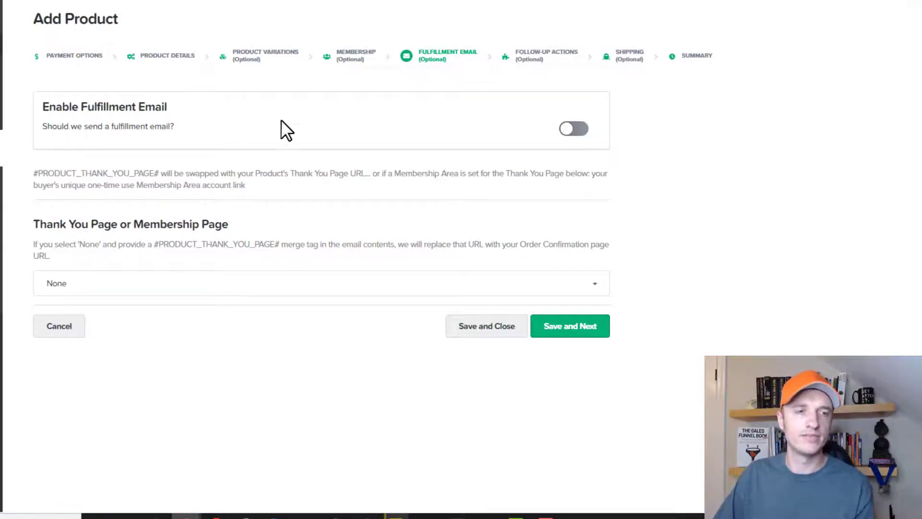
Enable the product's fulfillment email and set its subject to "Here's your product".
{"action": "left_click", "coordinate": [574, 128]}
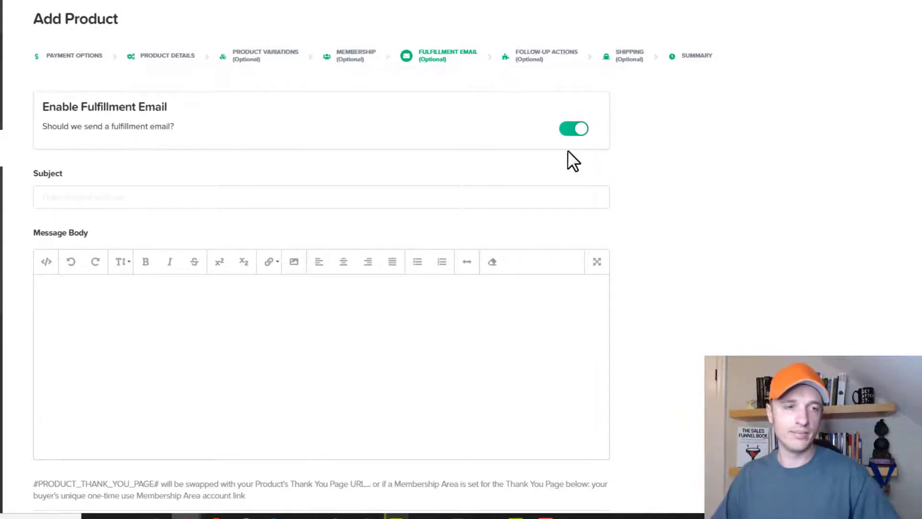
{"action": "left_click", "coordinate": [120, 192]}
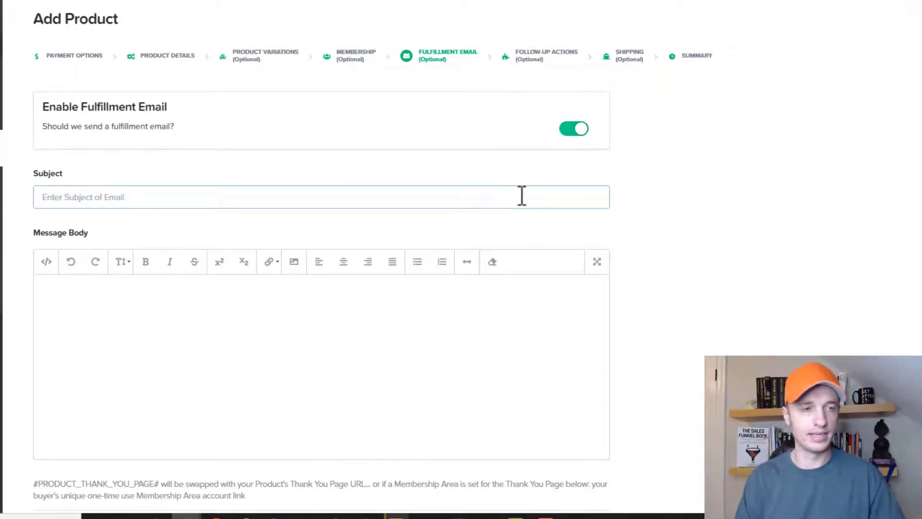
{"action": "type", "text": "Here's your porud"}
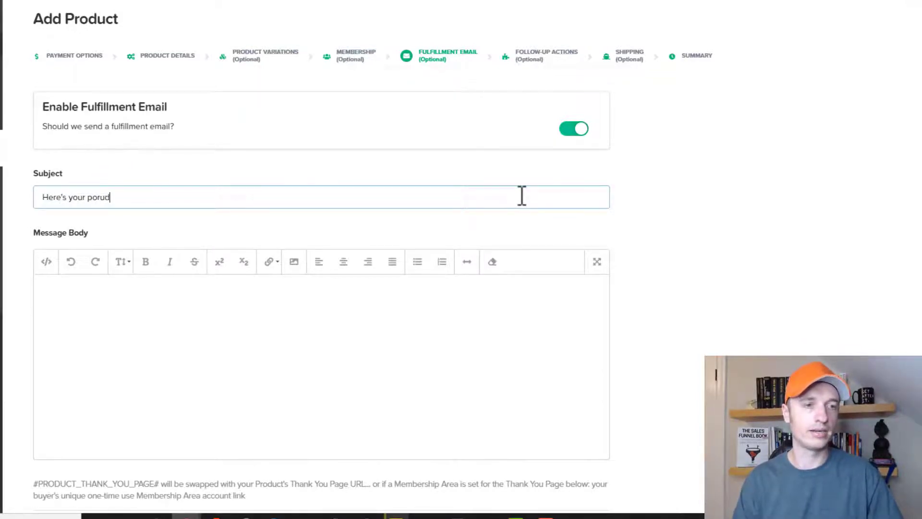
{"action": "key", "text": "BackSpace"}
{"action": "key", "text": "BackSpace"}
{"action": "key", "text": "BackSpace"}
{"action": "key", "text": "BackSpace"}
{"action": "type", "text": "roduct"}
Write the fulfillment email body as "Thanks for buying!" followed, after a blank line, by "Here's how to access the product!".
{"action": "left_click", "coordinate": [235, 291]}
{"action": "scroll", "coordinate": [238, 292], "scroll_direction": "down", "scroll_amount": 5}
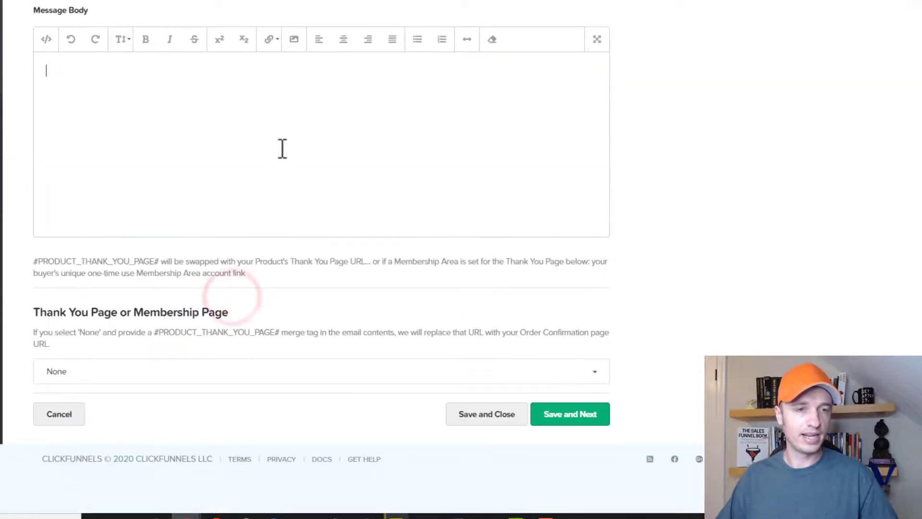
{"action": "type", "text": "Thanks fo"}
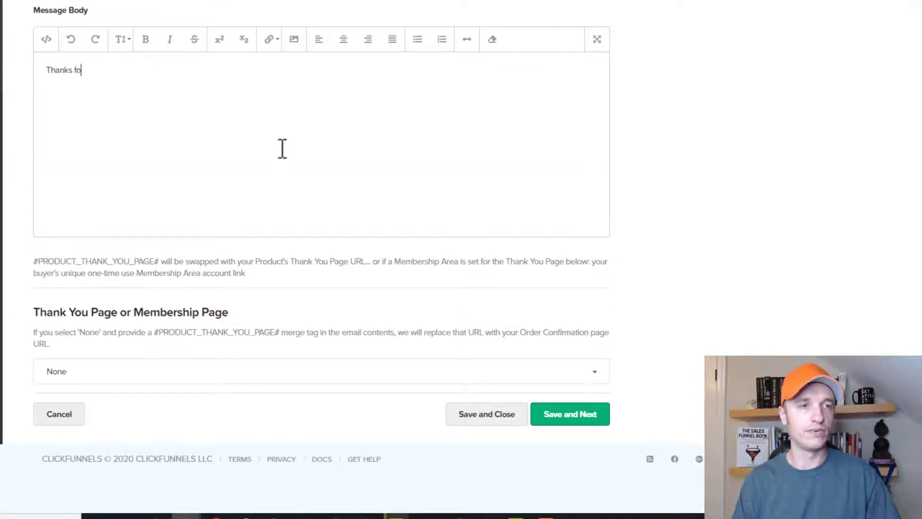
{"action": "type", "text": "r buying!"}
{"action": "key", "text": "Return"}
{"action": "key", "text": "Return"}
{"action": "type", "text": "Here's ho"}
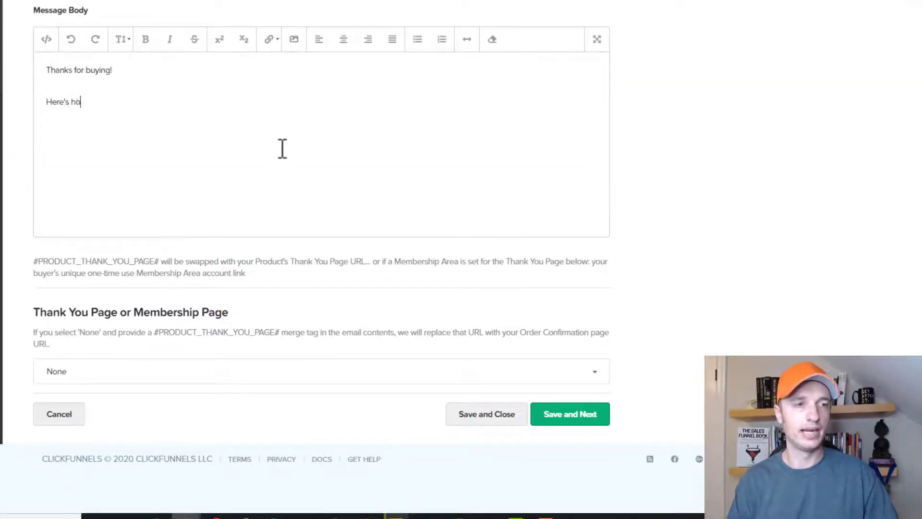
{"action": "type", "text": "w to access the "}
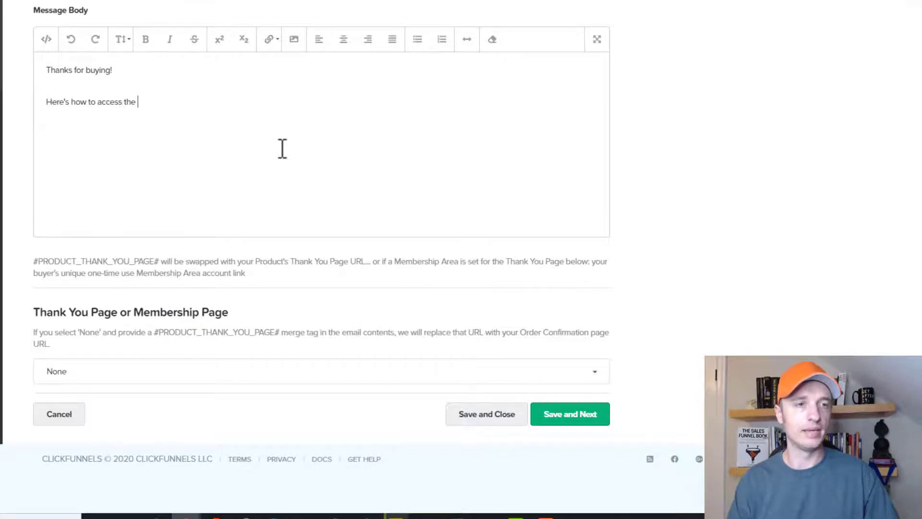
{"action": "type", "text": "product!"}
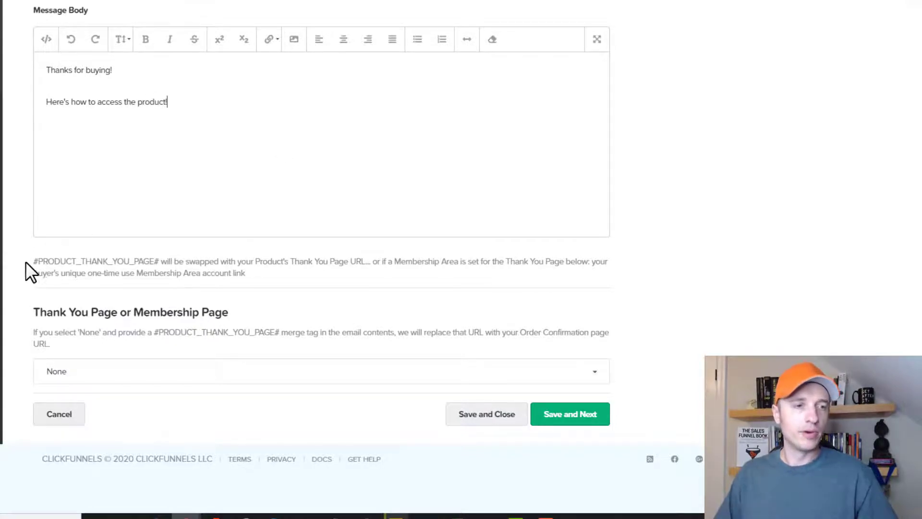
Copy the #PRODUCT_THANK_YOU_PAGE# merge tag onto a new line below the access sentence in the message body.
{"action": "left_click_drag", "start_coordinate": [33, 261], "coordinate": [157, 261]}
{"action": "key", "text": "ctrl+c"}
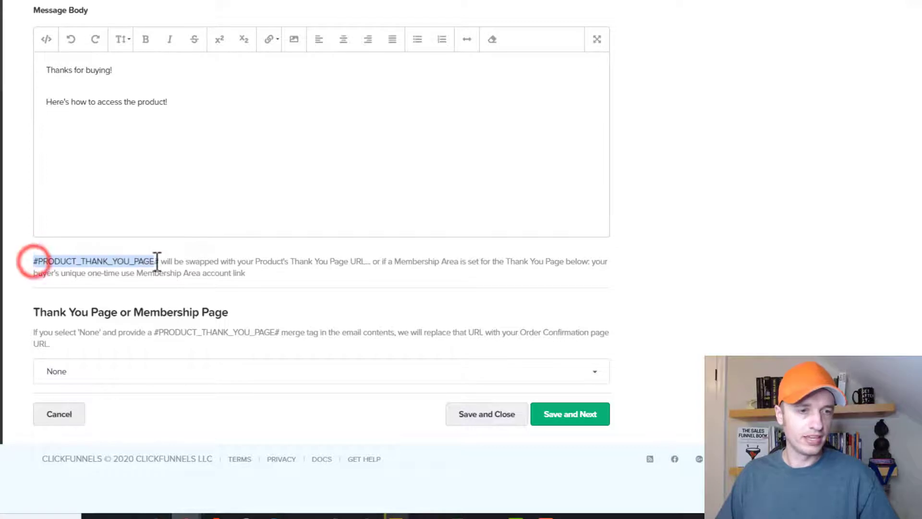
{"action": "left_click", "coordinate": [243, 107]}
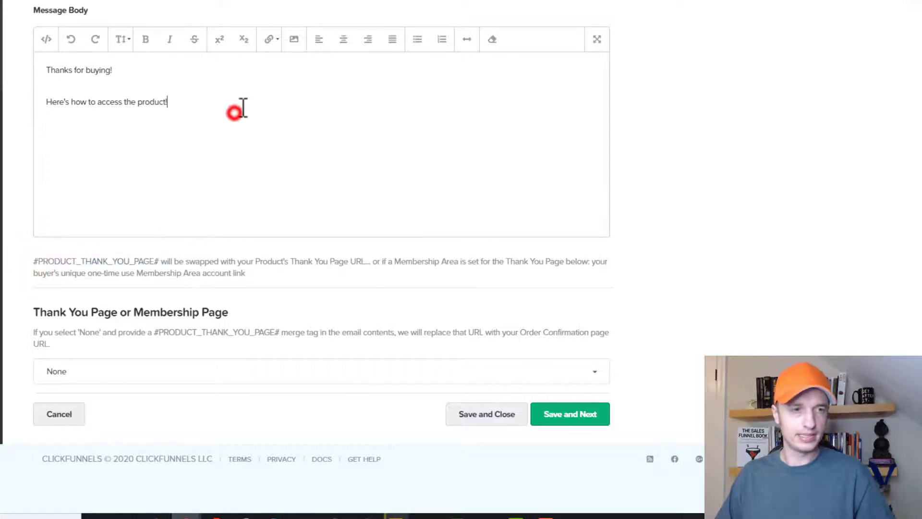
{"action": "key", "text": "Return"}
{"action": "key", "text": "Return"}
{"action": "key", "text": "BackSpace"}
{"action": "key", "text": "ctrl+v"}
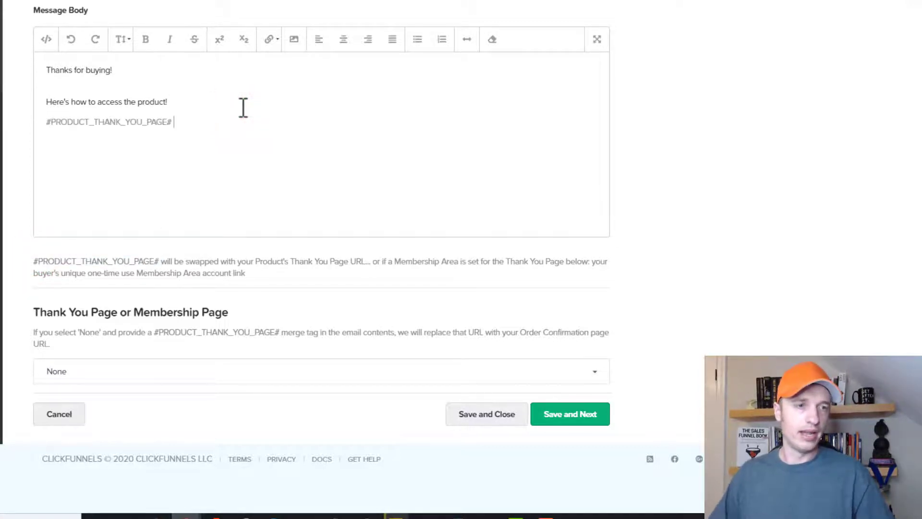
{"action": "key", "text": "BackSpace"}
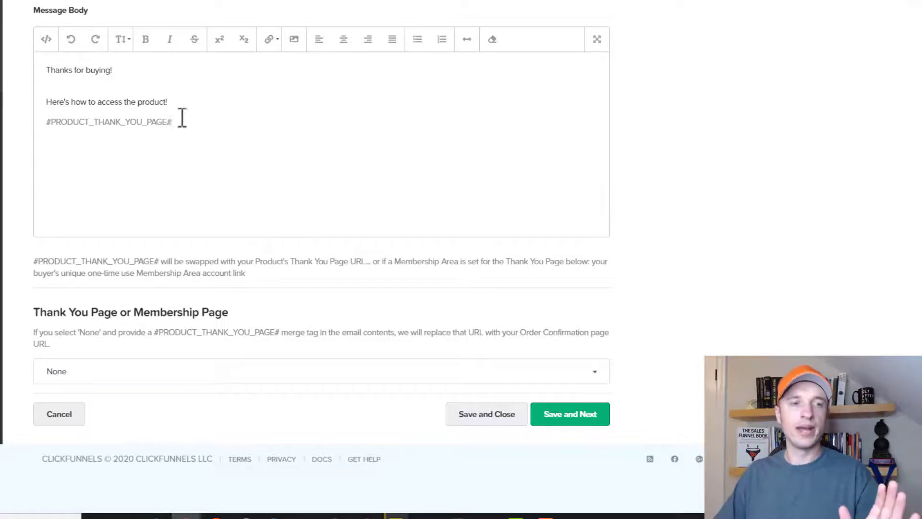
{"action": "left_click_drag", "start_coordinate": [195, 119], "coordinate": [45, 121]}
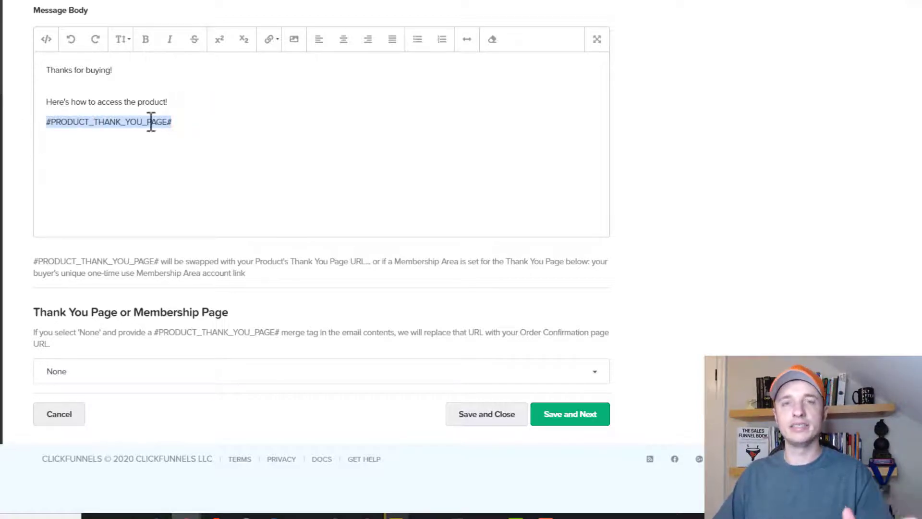
Set the thank you page to the Membership Area of the Course Creator's Funnel, and save the fulfillment email settings.
{"action": "left_click", "coordinate": [147, 369]}
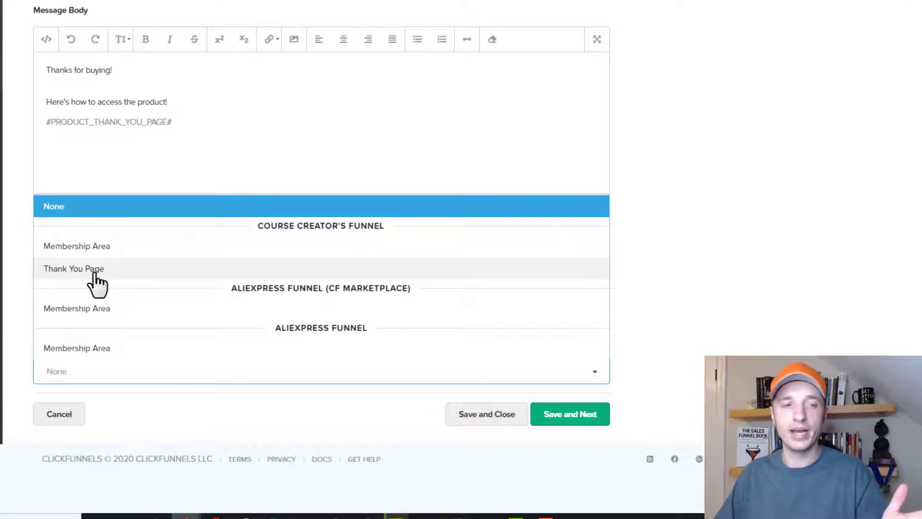
{"action": "left_click", "coordinate": [91, 247]}
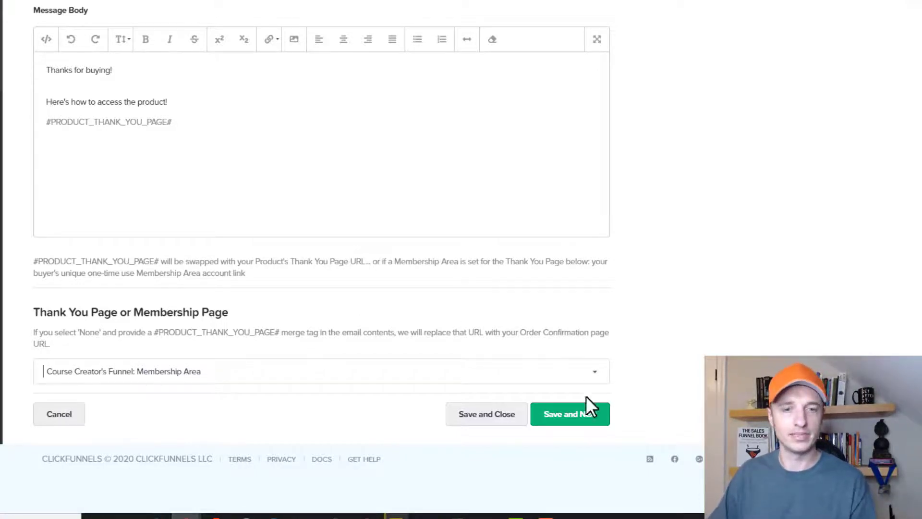
{"action": "left_click", "coordinate": [589, 423]}
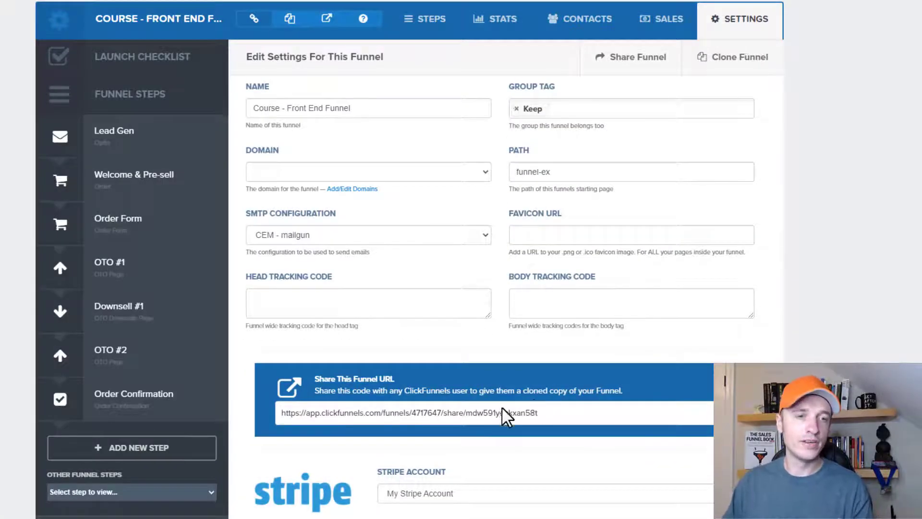
Check the SMTP configuration choices in the funnel's settings, keeping CEM - mailgun selected.
{"action": "left_click", "coordinate": [311, 234]}
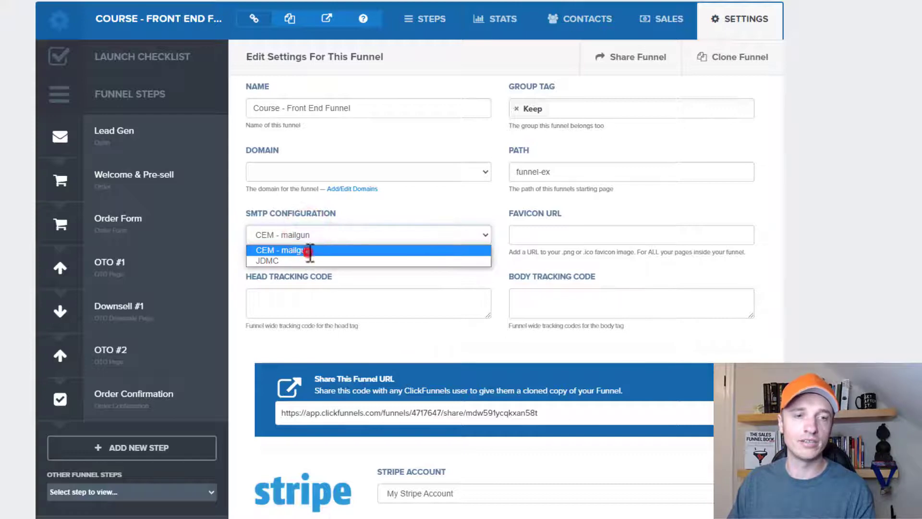
{"action": "left_click", "coordinate": [312, 250]}
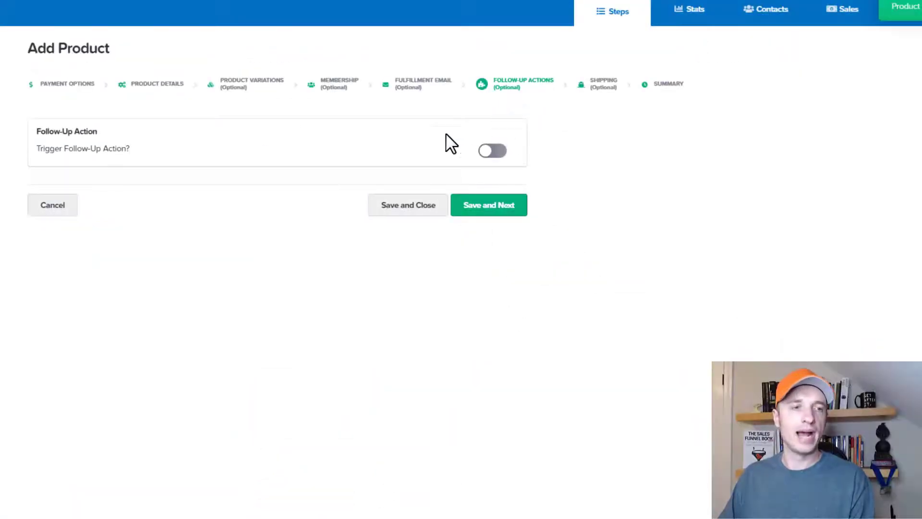
Review the available follow-up action integrations, leave the follow-up trigger off, and continue to the shipping settings.
{"action": "left_click", "coordinate": [493, 154]}
{"action": "scroll", "coordinate": [218, 247], "scroll_direction": "down", "scroll_amount": 2}
{"action": "scroll", "coordinate": [219, 248], "scroll_direction": "down", "scroll_amount": 1}
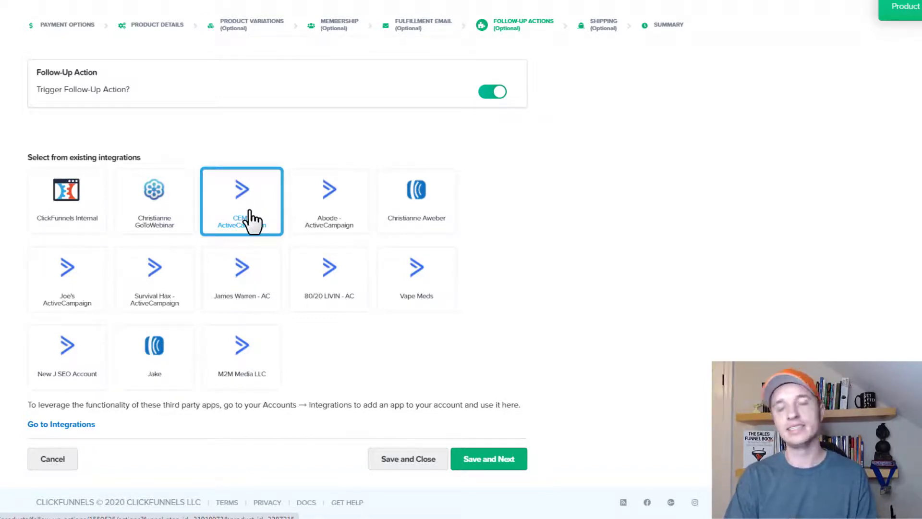
{"action": "scroll", "coordinate": [258, 134], "scroll_direction": "up", "scroll_amount": 1}
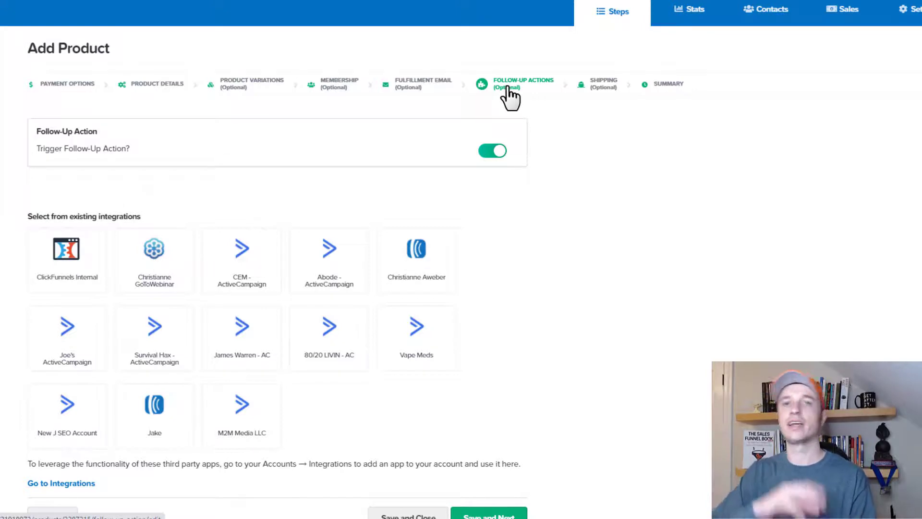
{"action": "scroll", "coordinate": [391, 205], "scroll_direction": "down", "scroll_amount": 2}
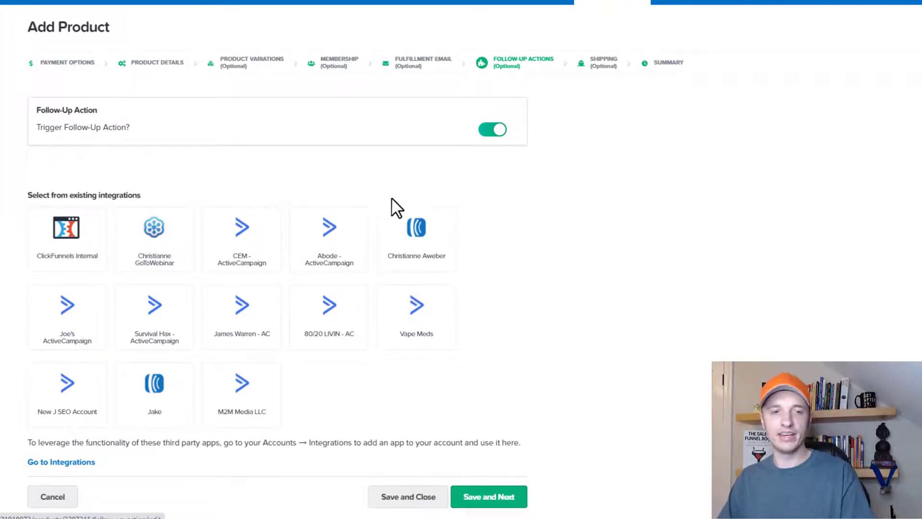
{"action": "left_click", "coordinate": [224, 250]}
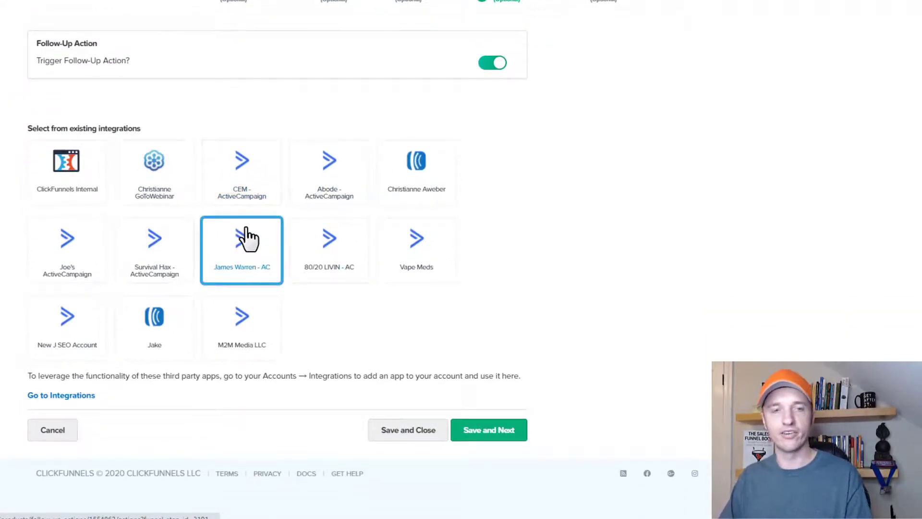
{"action": "left_click", "coordinate": [494, 64]}
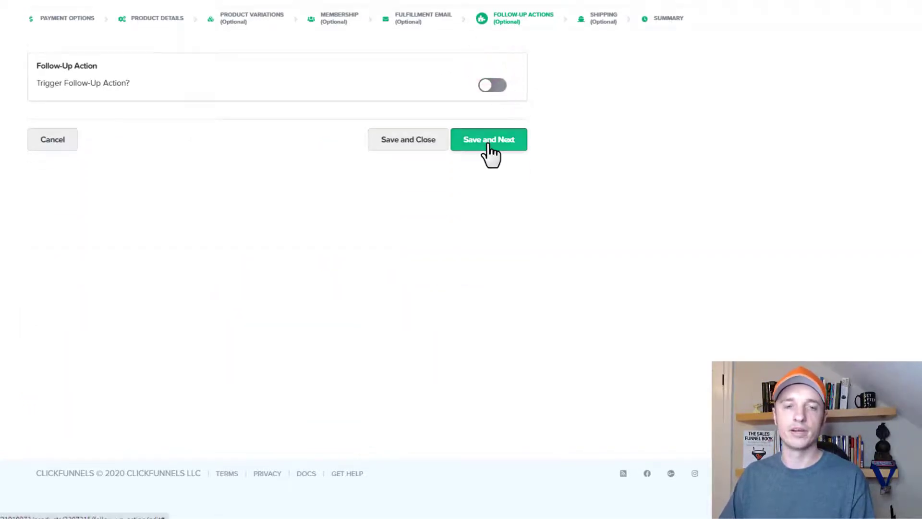
{"action": "left_click", "coordinate": [489, 144]}
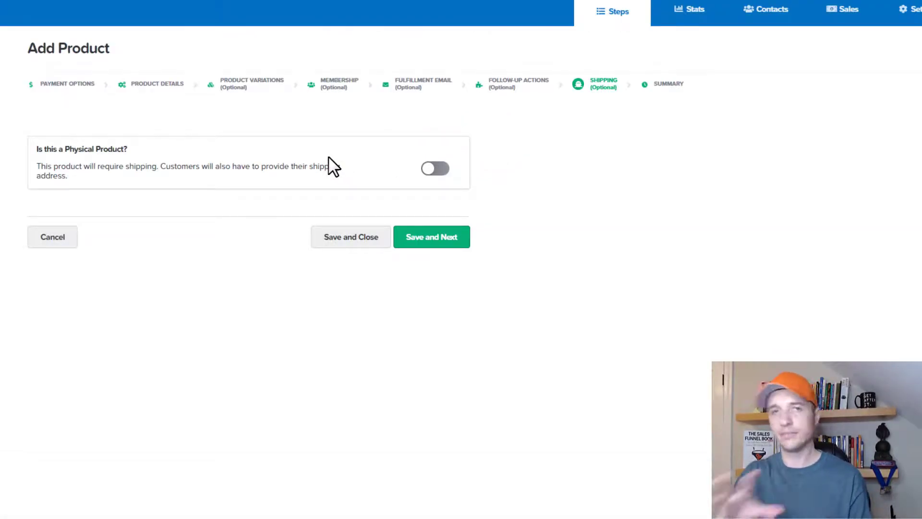
Check the shipping integrations for physical products, leave the physical product option off, and continue to the summary.
{"action": "left_click", "coordinate": [439, 168]}
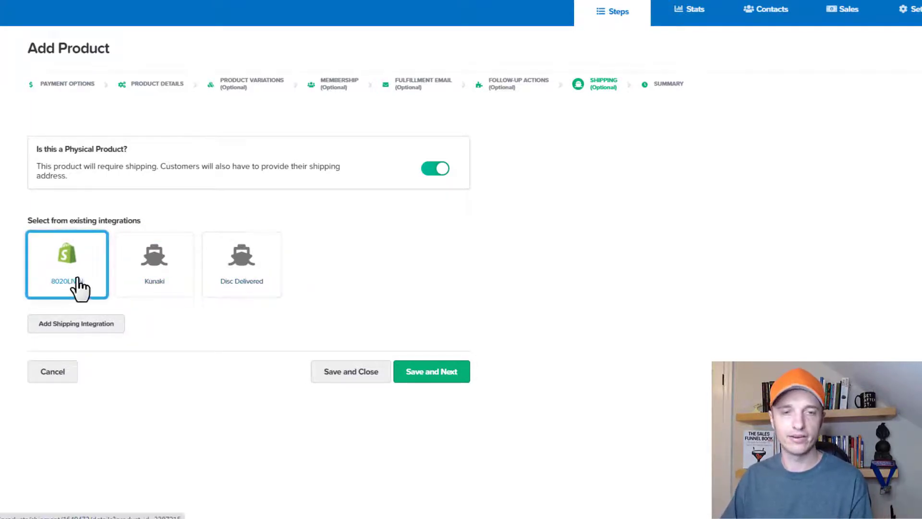
{"action": "left_click", "coordinate": [440, 169]}
{"action": "left_click", "coordinate": [441, 237]}
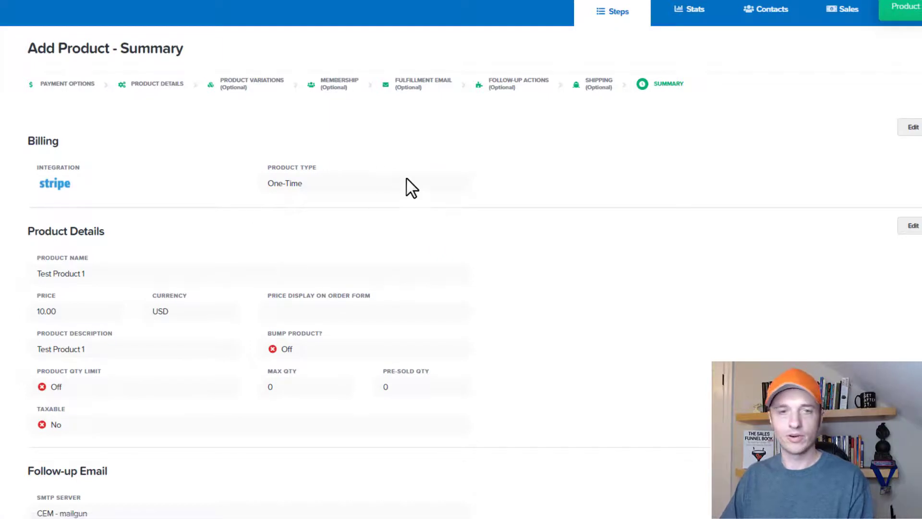
Review the billing, product details and follow-up email in the product summary, and return to the product list.
{"action": "scroll", "coordinate": [198, 204], "scroll_direction": "down", "scroll_amount": 3}
{"action": "scroll", "coordinate": [143, 210], "scroll_direction": "down", "scroll_amount": 3}
{"action": "scroll", "coordinate": [125, 226], "scroll_direction": "down", "scroll_amount": 2}
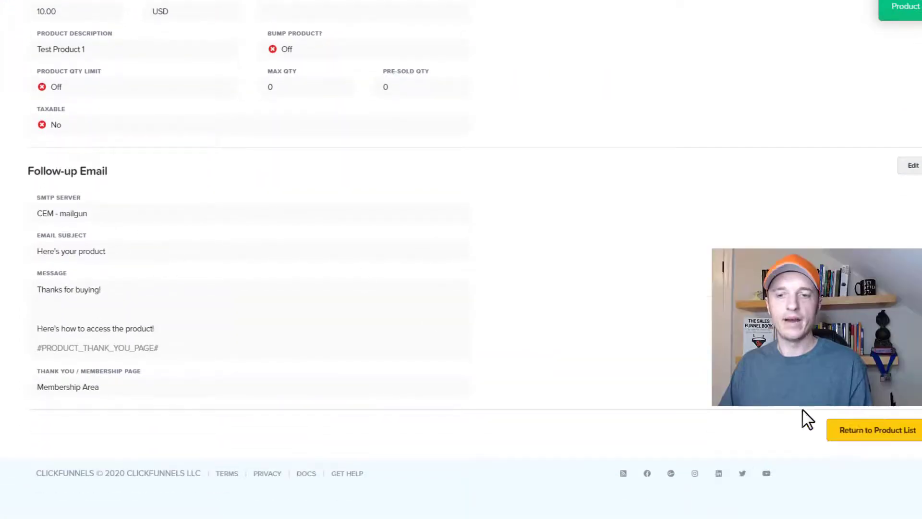
{"action": "left_click", "coordinate": [872, 441]}
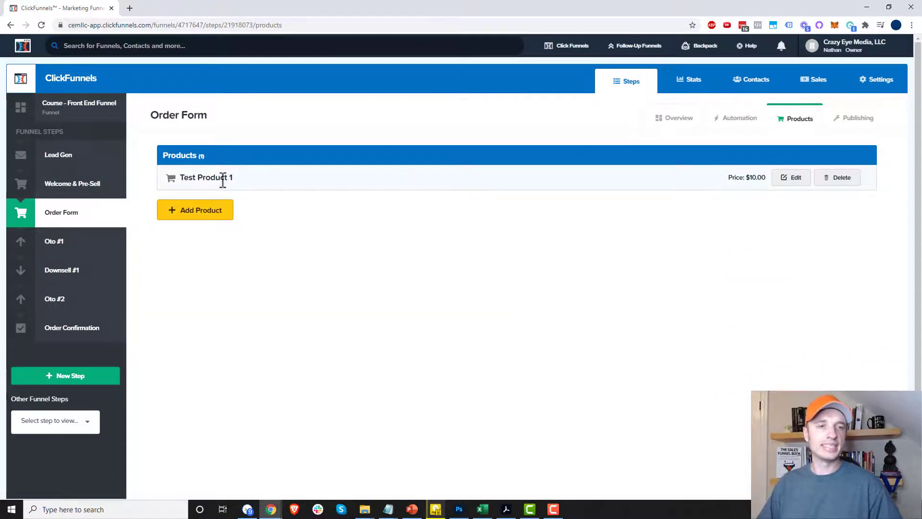
Open the Order Form step's live page from its overview and pause the video playing on it.
{"action": "left_click", "coordinate": [681, 121]}
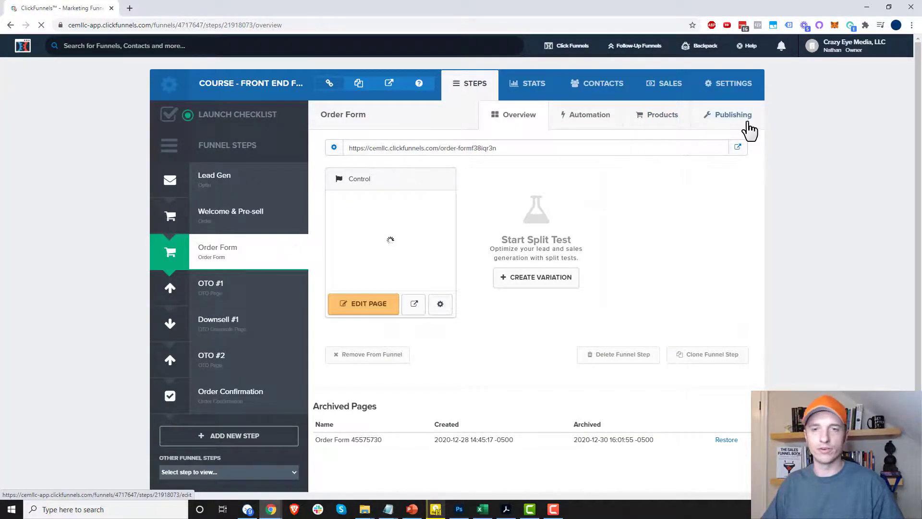
{"action": "left_click", "coordinate": [736, 148]}
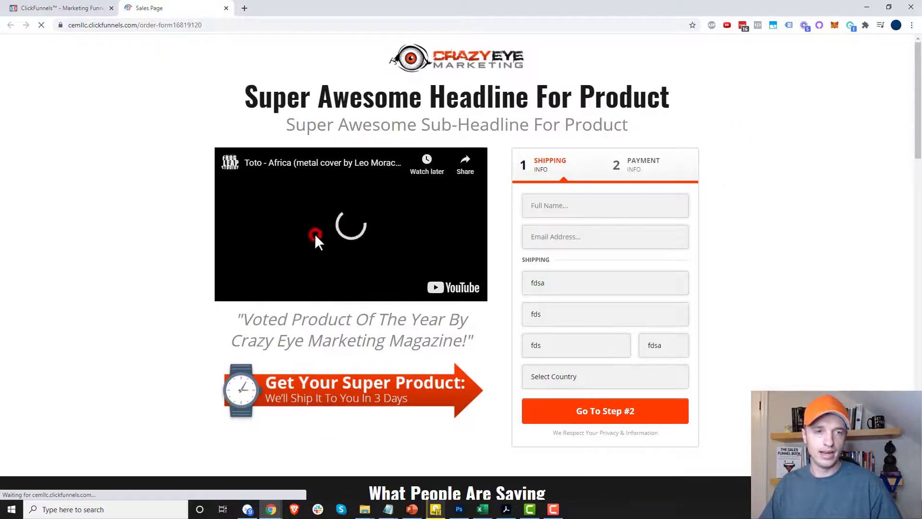
{"action": "left_click", "coordinate": [345, 250]}
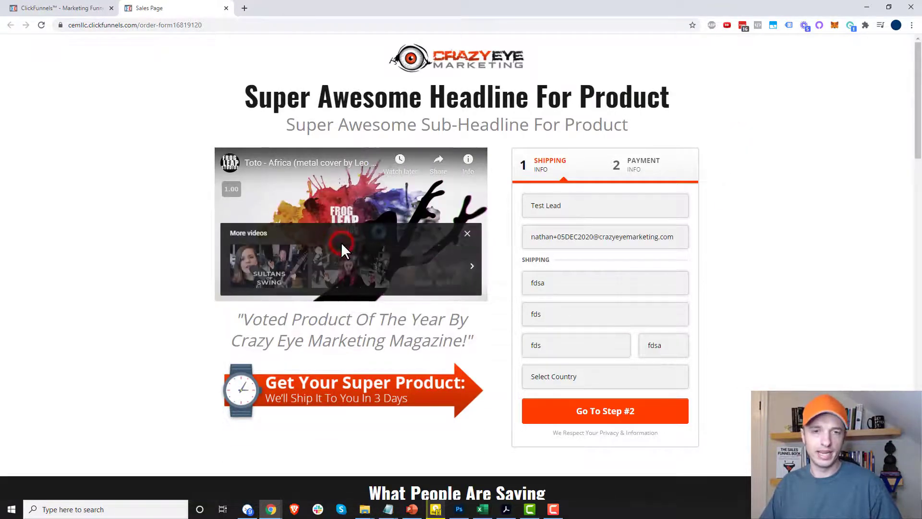
Select Albania as the shipping country on the live order form and proceed to its payment step.
{"action": "left_click", "coordinate": [605, 377]}
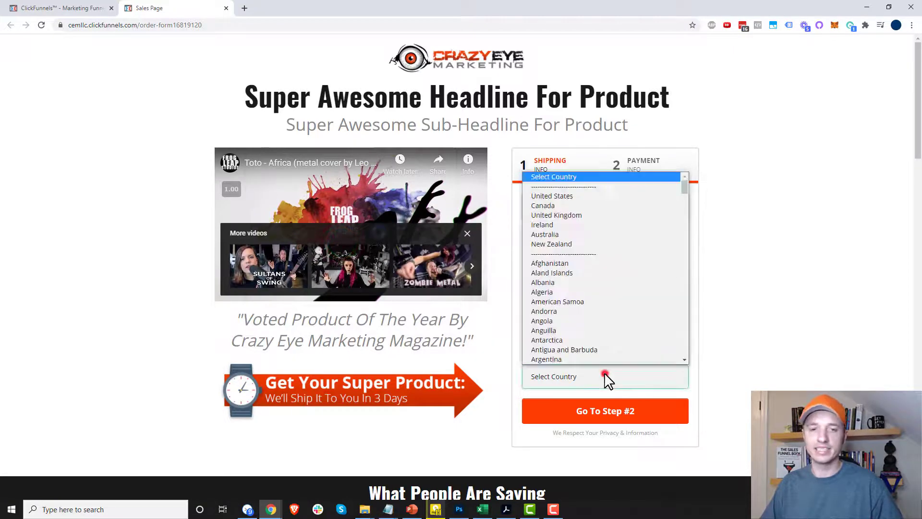
{"action": "left_click", "coordinate": [592, 282]}
{"action": "scroll", "coordinate": [661, 361], "scroll_direction": "down", "scroll_amount": 1}
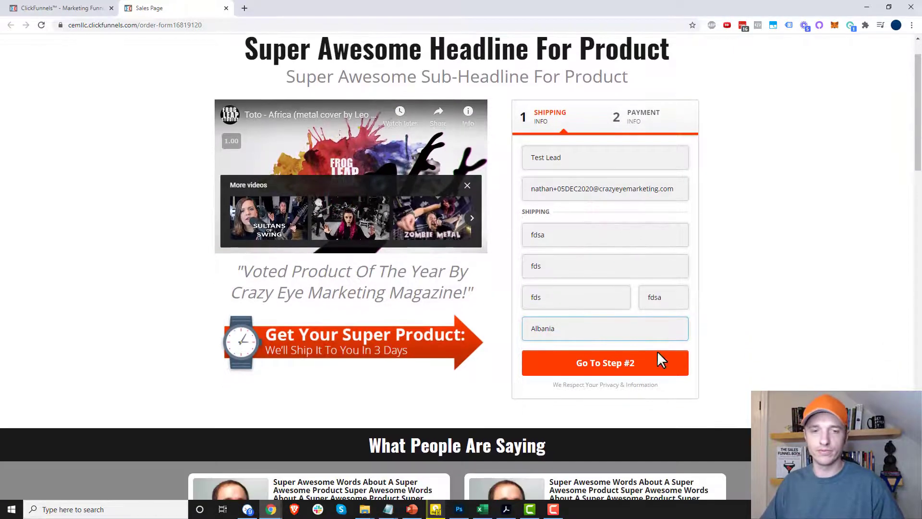
{"action": "left_click", "coordinate": [631, 372]}
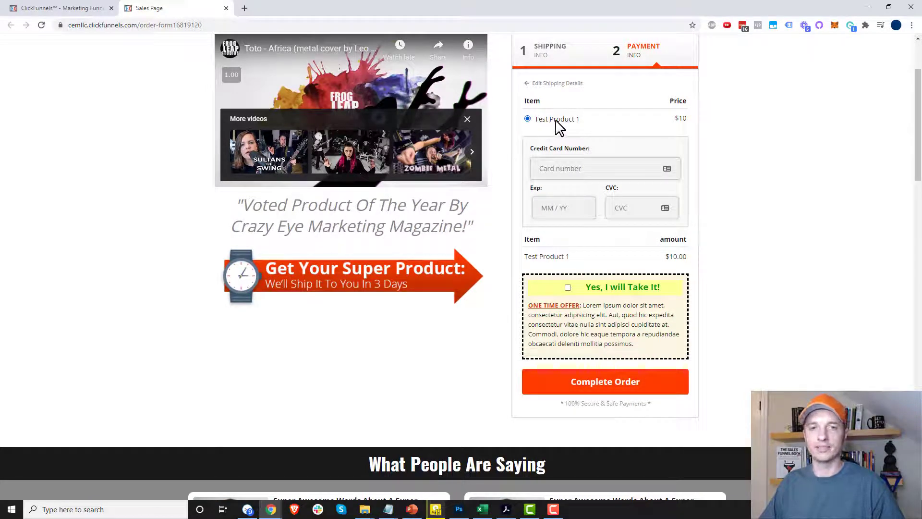
Check the product, price, credit card fields and one-time offer box on the payment step of the live order form.
{"action": "double_click", "coordinate": [677, 120]}
{"action": "left_click", "coordinate": [606, 168]}
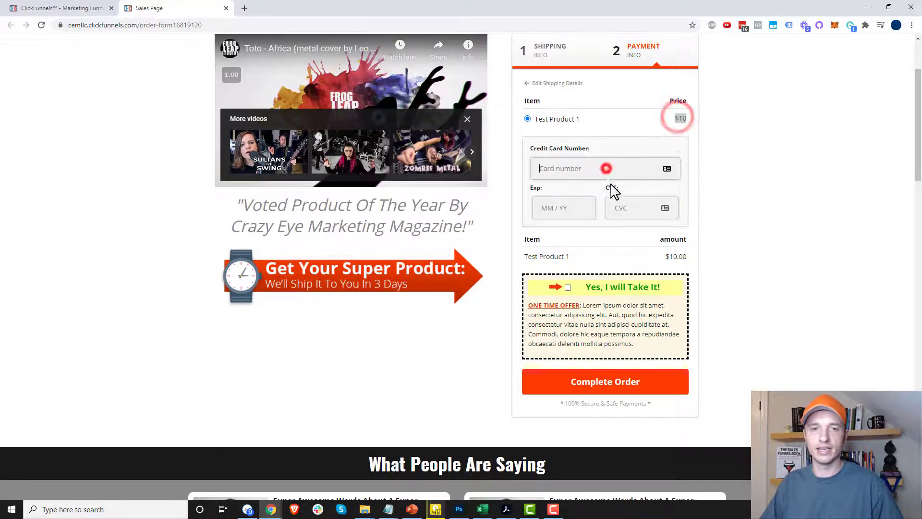
{"action": "scroll", "coordinate": [600, 197], "scroll_direction": "up", "scroll_amount": 2}
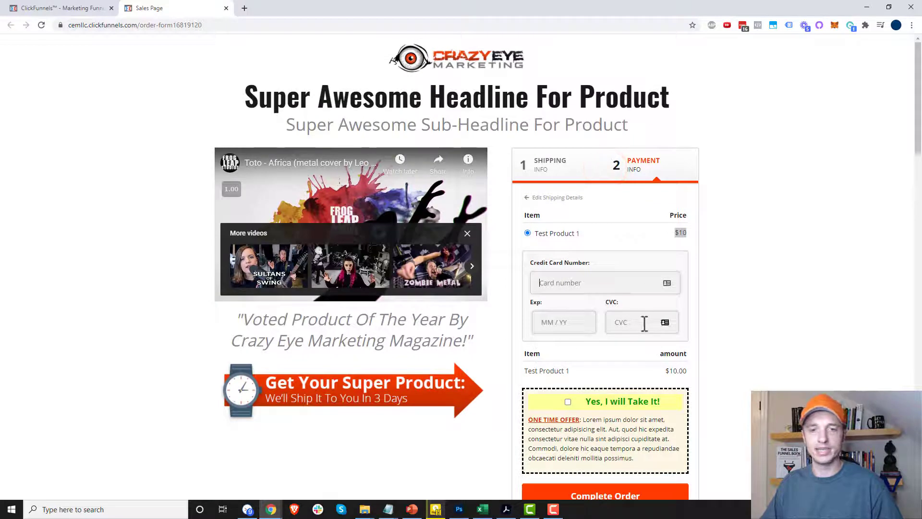
{"action": "scroll", "coordinate": [635, 307], "scroll_direction": "down", "scroll_amount": 1}
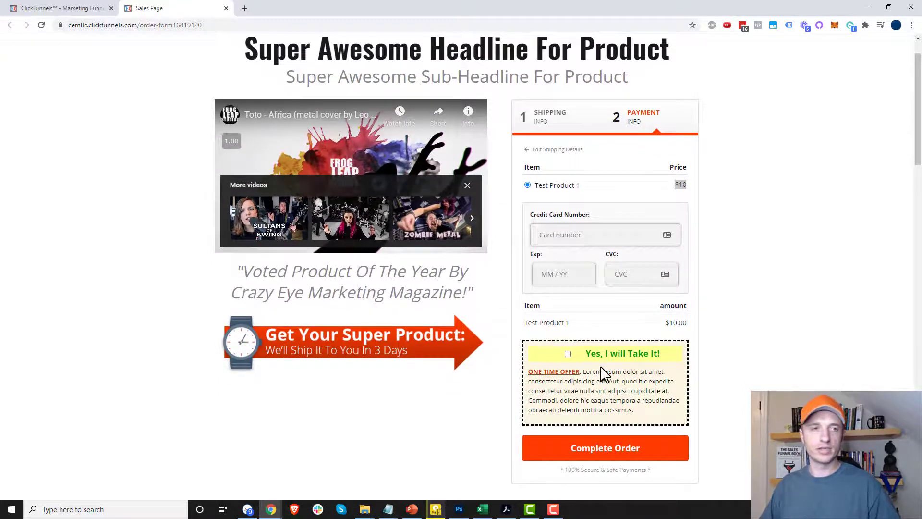
Add another product to the Order Form step using the My Stripe Account integration and one-time billing, and continue to its details.
{"action": "left_click", "coordinate": [34, 8]}
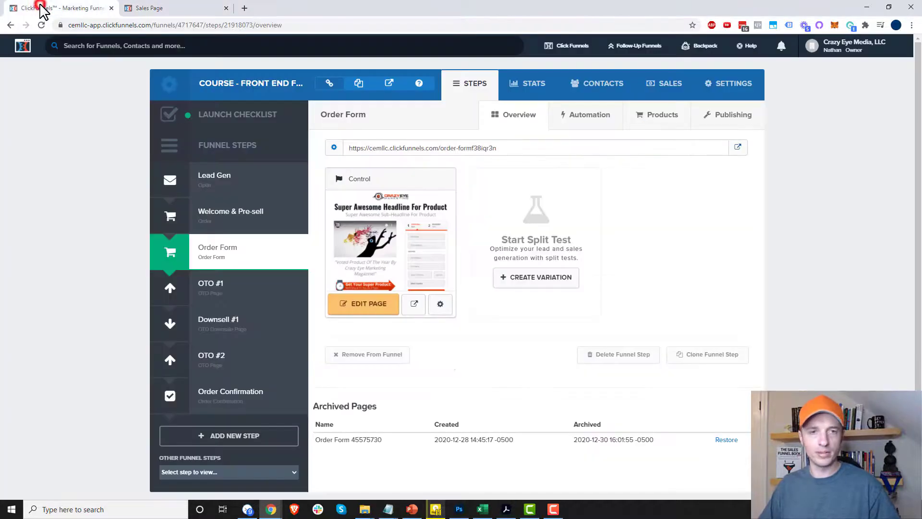
{"action": "left_click", "coordinate": [672, 121]}
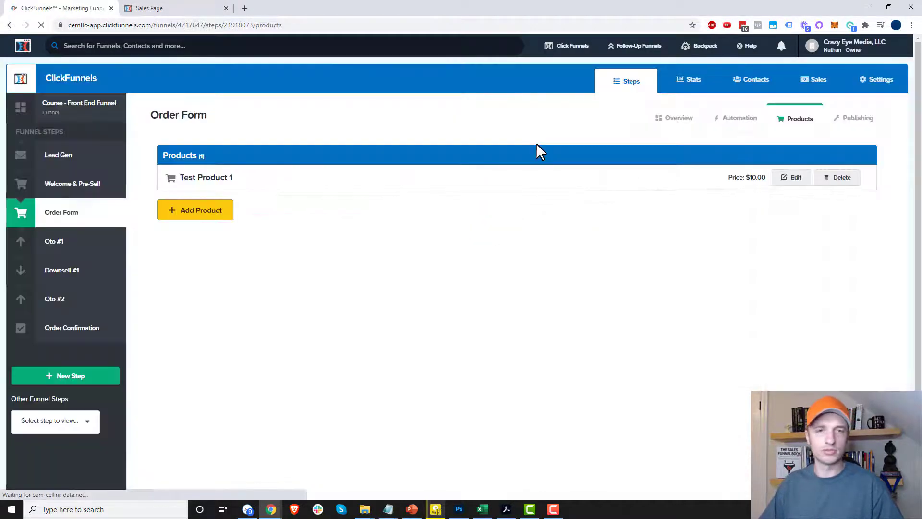
{"action": "left_click", "coordinate": [212, 217]}
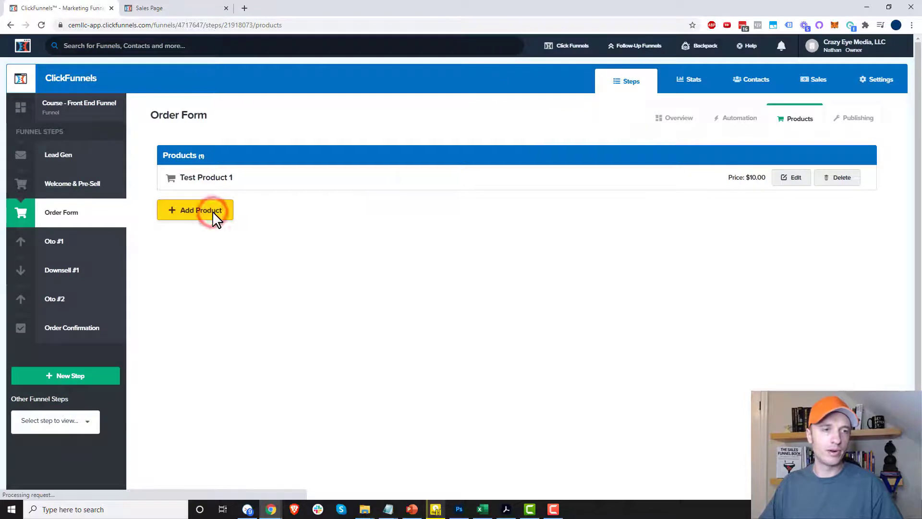
{"action": "left_click", "coordinate": [274, 208]}
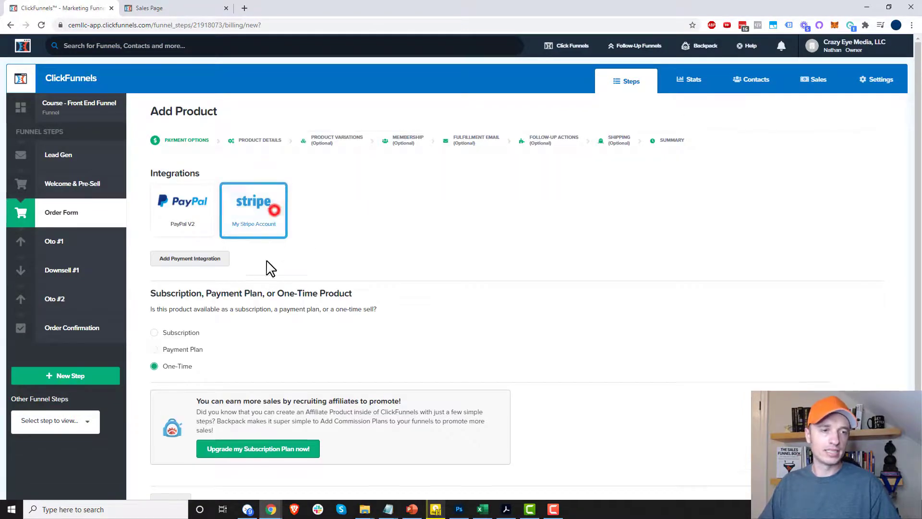
{"action": "scroll", "coordinate": [267, 266], "scroll_direction": "down", "scroll_amount": 2}
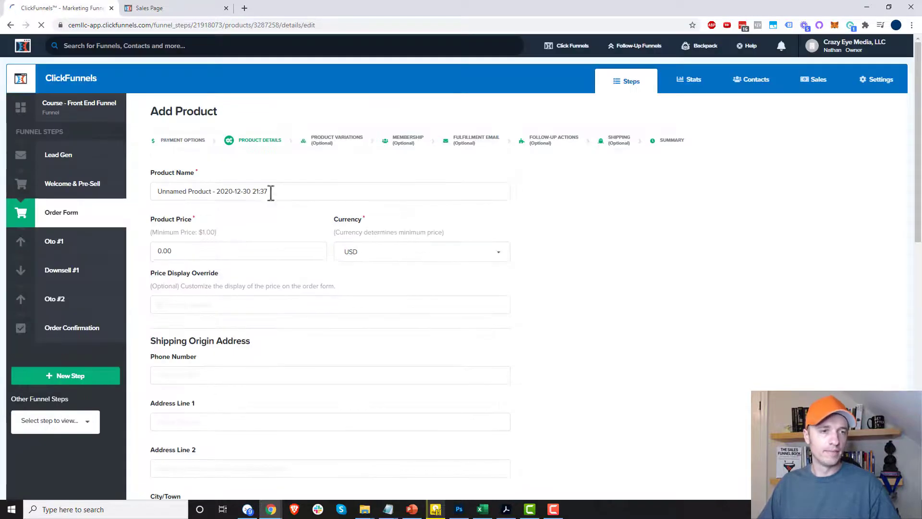
Name the new product Bump Product and set its price to 5 USD.
{"action": "left_click_drag", "start_coordinate": [280, 189], "coordinate": [41, 190]}
{"action": "type", "text": "Bump Product"}
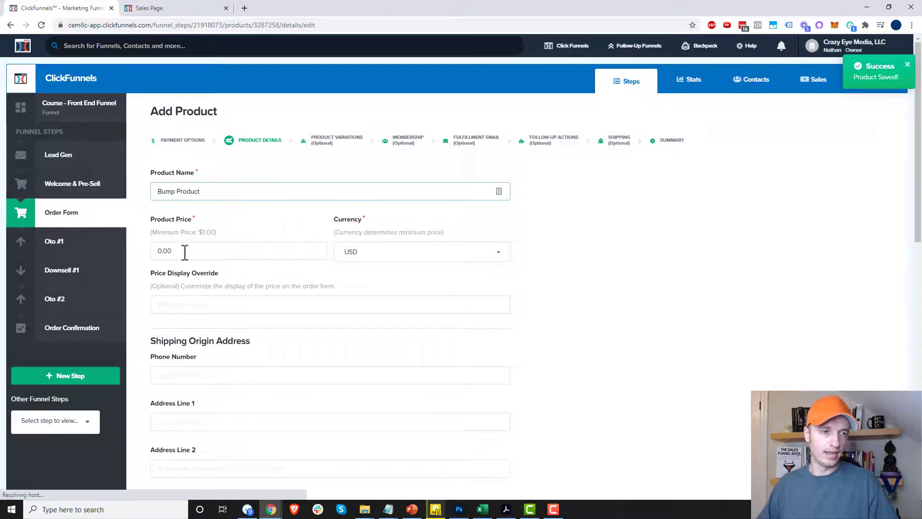
{"action": "left_click", "coordinate": [181, 250]}
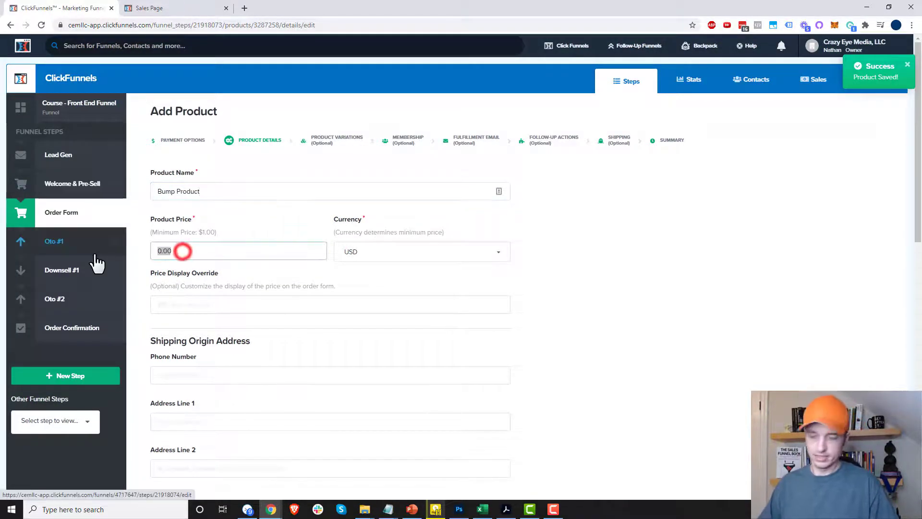
{"action": "type", "text": "5"}
Enable the order bump option for the product, save its details, and finish at the variations stage without creating any variations.
{"action": "scroll", "coordinate": [267, 289], "scroll_direction": "down", "scroll_amount": 15}
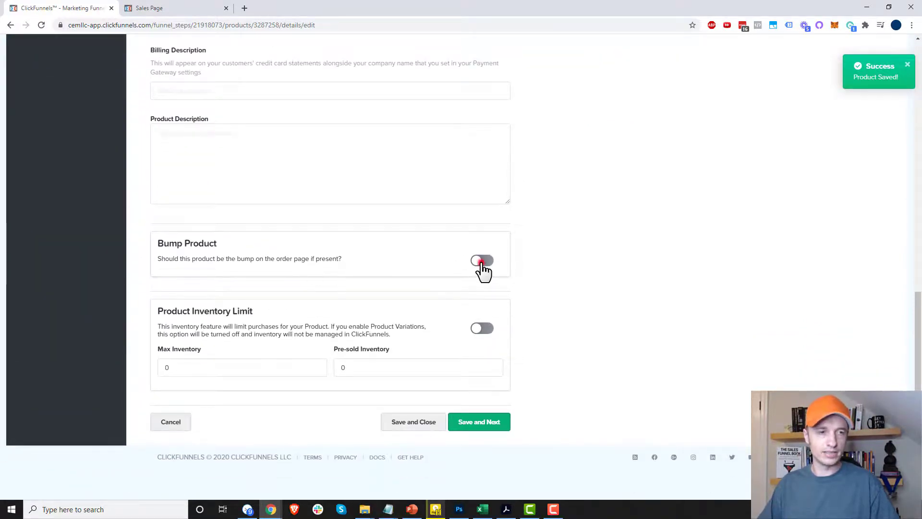
{"action": "left_click", "coordinate": [481, 262]}
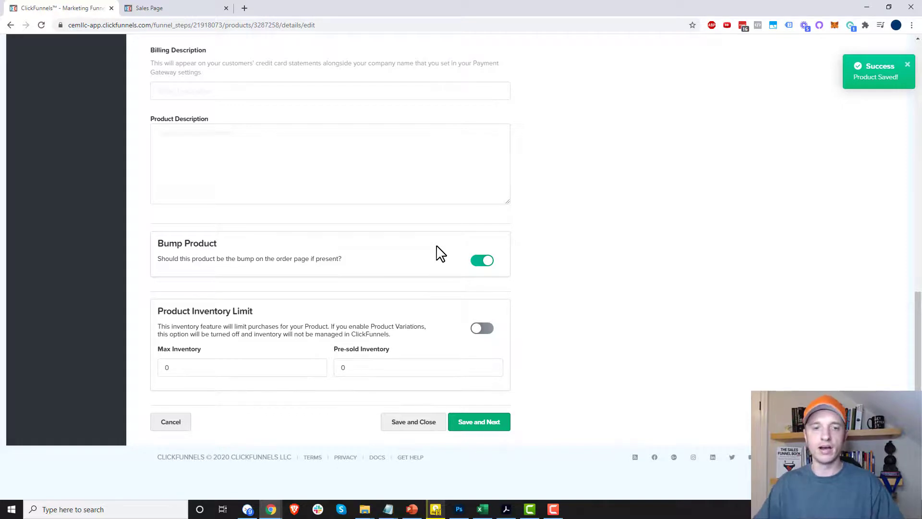
{"action": "left_click", "coordinate": [482, 429]}
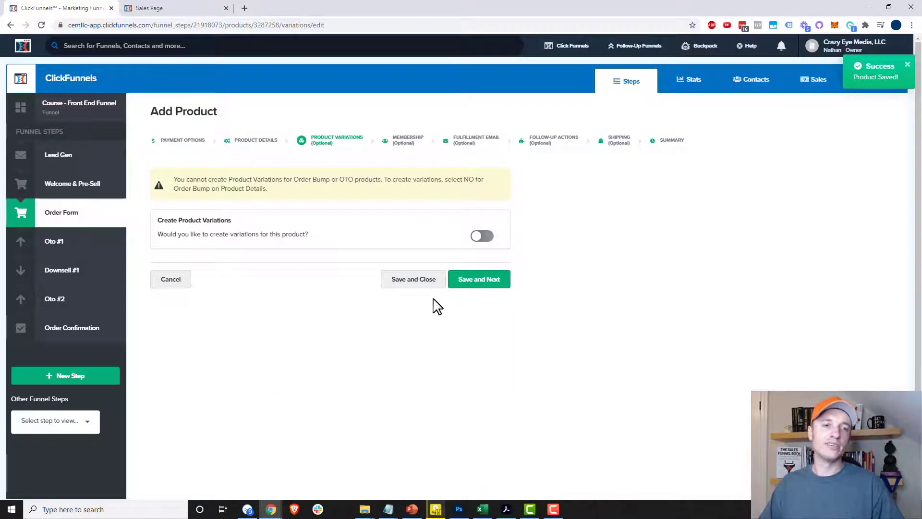
{"action": "left_click", "coordinate": [427, 283]}
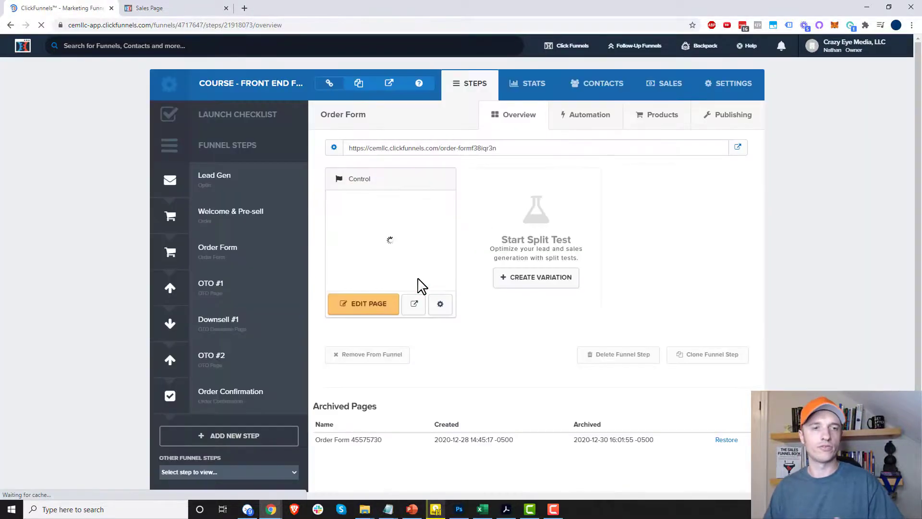
Return to the live order form page and reload it.
{"action": "left_click", "coordinate": [144, 8]}
{"action": "left_click", "coordinate": [105, 170]}
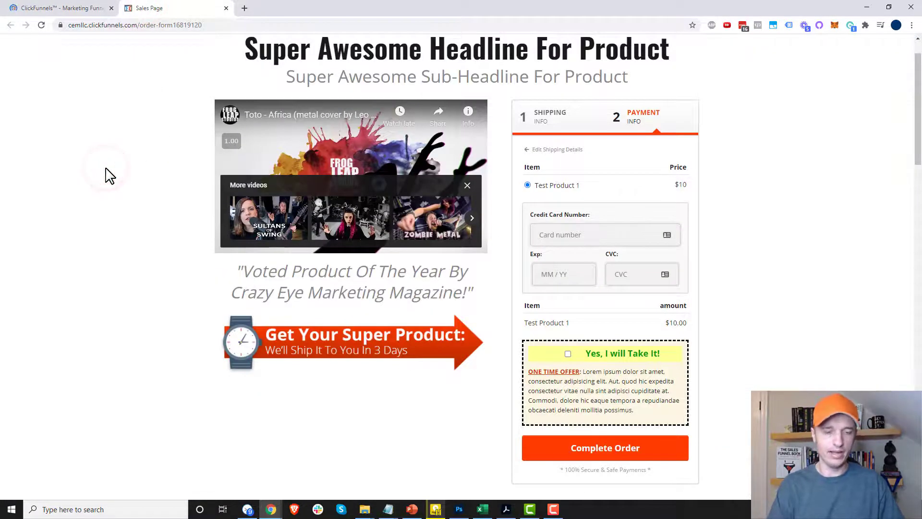
{"action": "key", "text": "F5"}
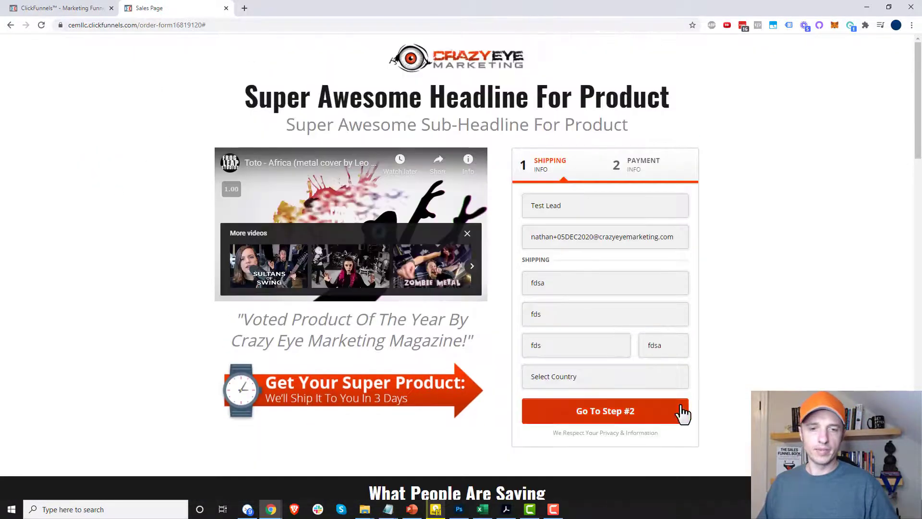
Choose Andorra as the shipping country, continue to payment, and tick the one-time offer to check whether the order summary includes the bump.
{"action": "left_click", "coordinate": [655, 379]}
{"action": "left_click", "coordinate": [595, 295]}
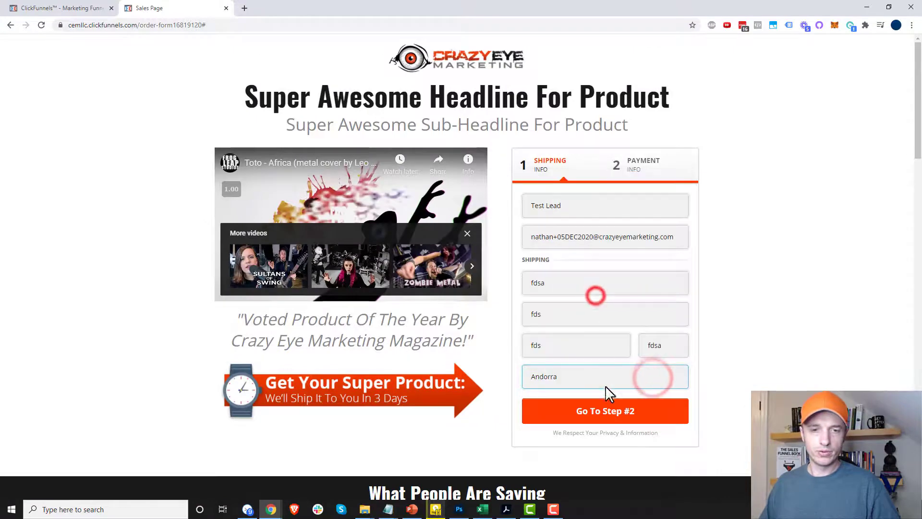
{"action": "left_click", "coordinate": [607, 423]}
{"action": "left_click", "coordinate": [568, 288]}
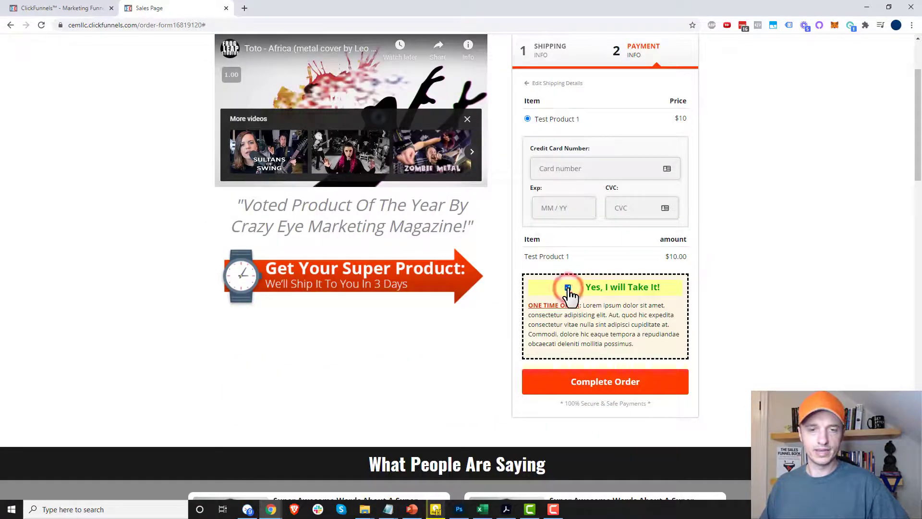
{"action": "mouse_move", "coordinate": [527, 264]}
{"action": "left_mouse_down"}
{"action": "mouse_move", "coordinate": [614, 271]}
{"action": "mouse_move", "coordinate": [515, 258]}
{"action": "mouse_move", "coordinate": [540, 262]}
{"action": "left_mouse_up"}
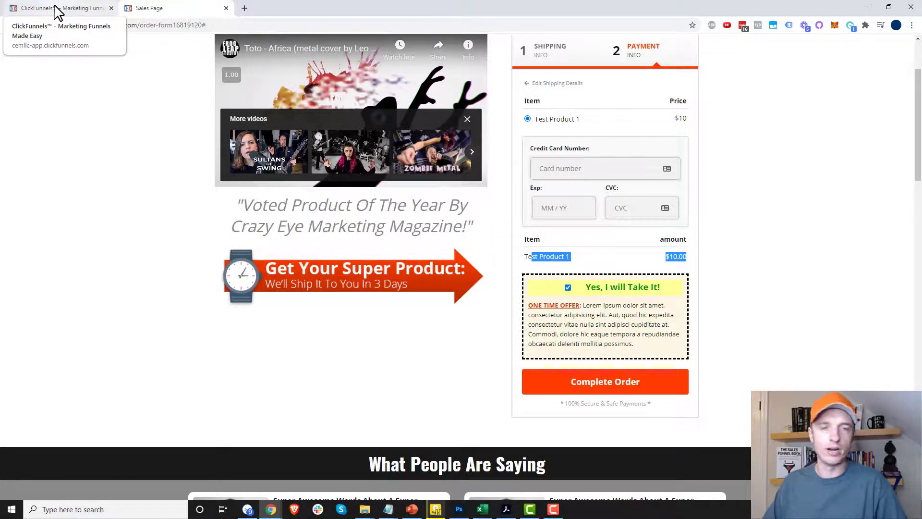
Re-save the Order Form page in the page editor, return to the step overview, and briefly open the control page's split test settings.
{"action": "left_click", "coordinate": [58, 9]}
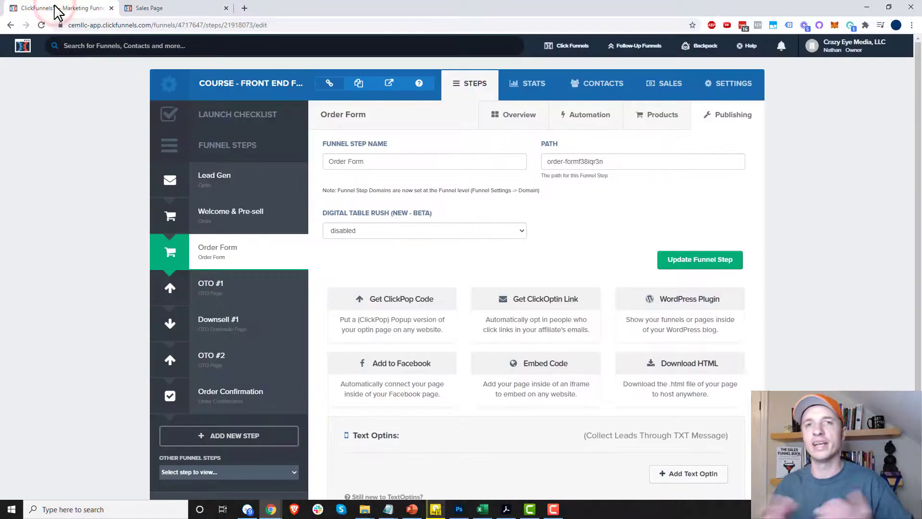
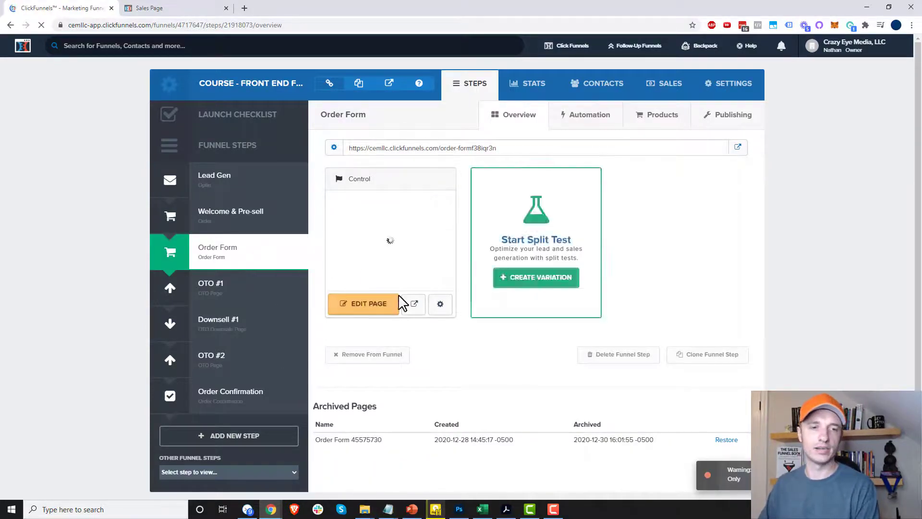
{"action": "left_click", "coordinate": [360, 307]}
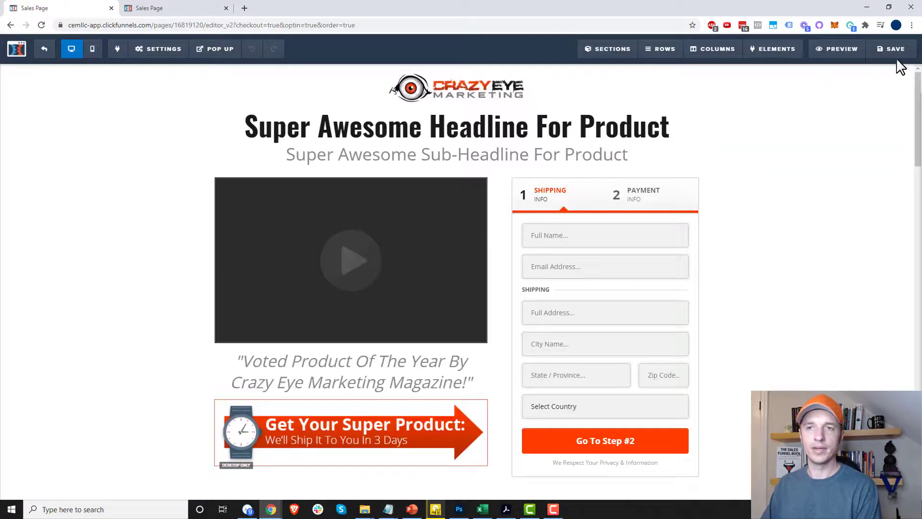
{"action": "left_click", "coordinate": [895, 49]}
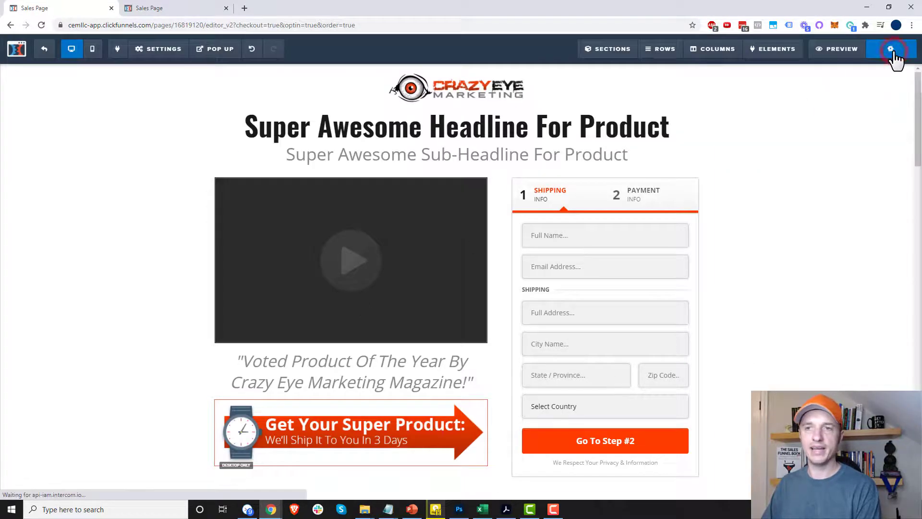
{"action": "left_click", "coordinate": [51, 50]}
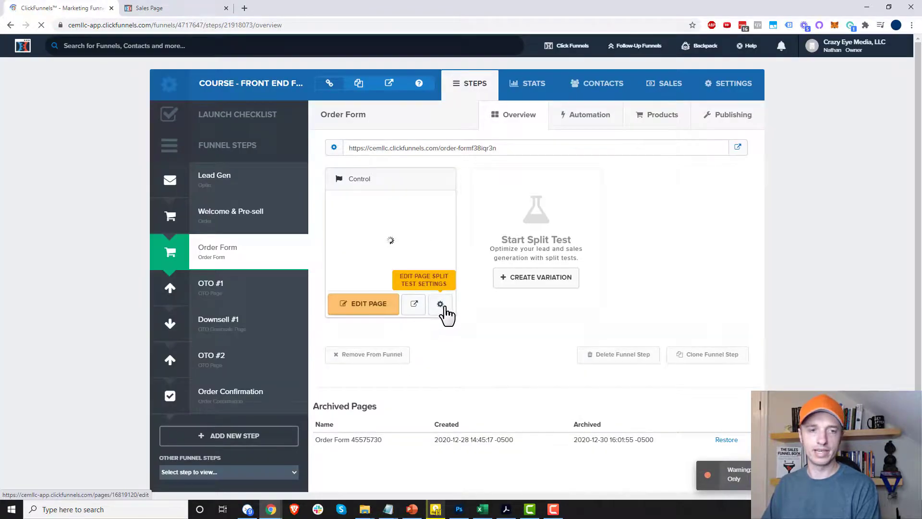
{"action": "left_click", "coordinate": [441, 308]}
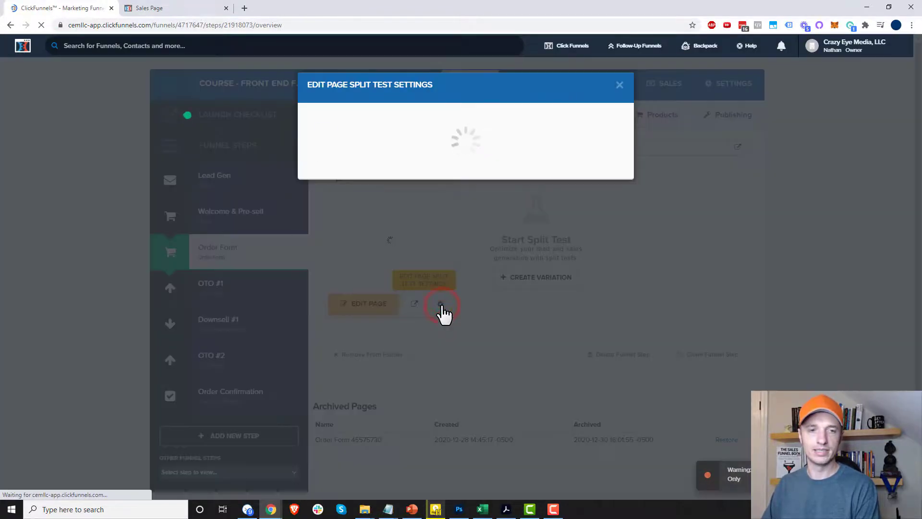
{"action": "left_click", "coordinate": [572, 389]}
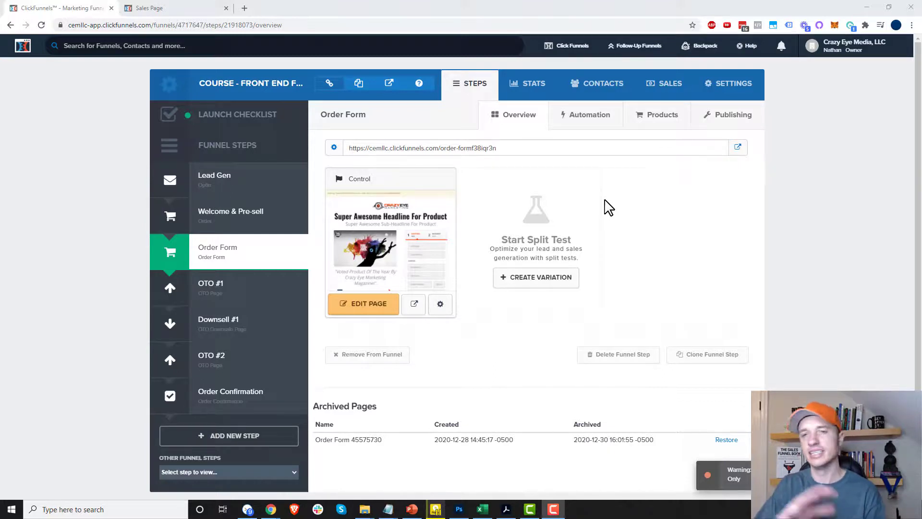
Open the Order Form step's live page again, close the extra browser tab, and pause the video on the page.
{"action": "left_click", "coordinate": [738, 148]}
{"action": "left_click", "coordinate": [341, 8]}
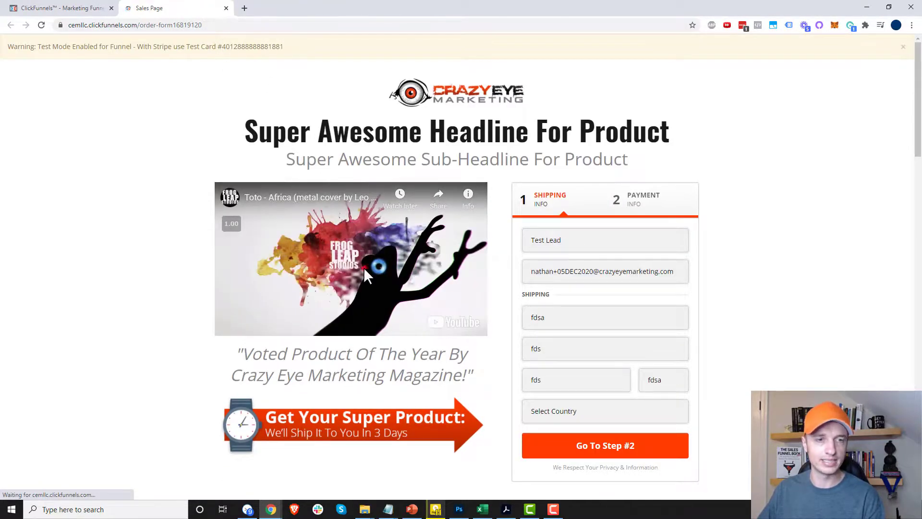
{"action": "left_click", "coordinate": [364, 267]}
Set the shipping country to Andorra on the reopened order form and go to the payment step.
{"action": "left_click", "coordinate": [579, 412]}
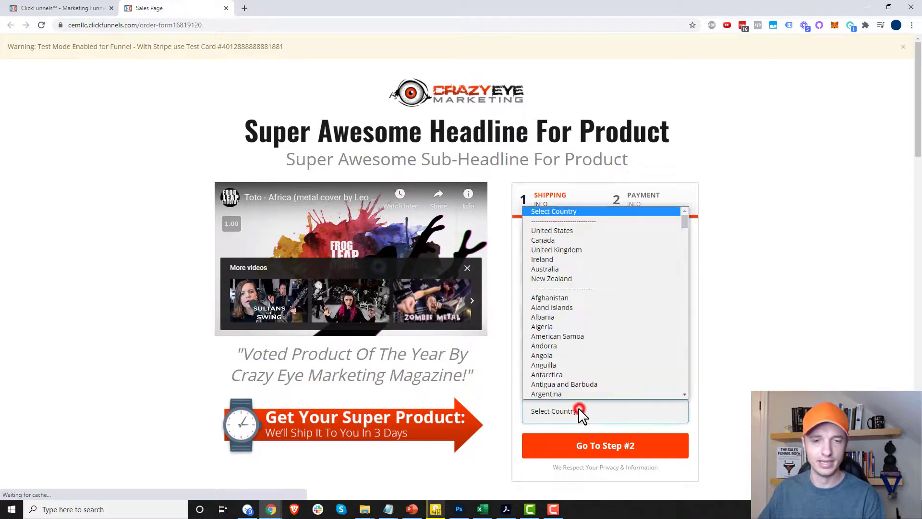
{"action": "left_click", "coordinate": [569, 345]}
{"action": "left_click", "coordinate": [742, 383]}
{"action": "scroll", "coordinate": [712, 405], "scroll_direction": "down", "scroll_amount": 1}
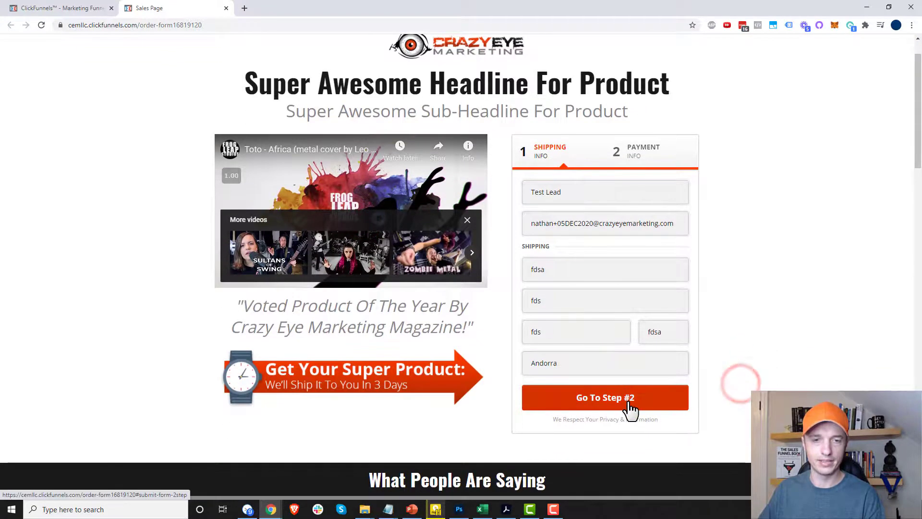
{"action": "left_click", "coordinate": [630, 404]}
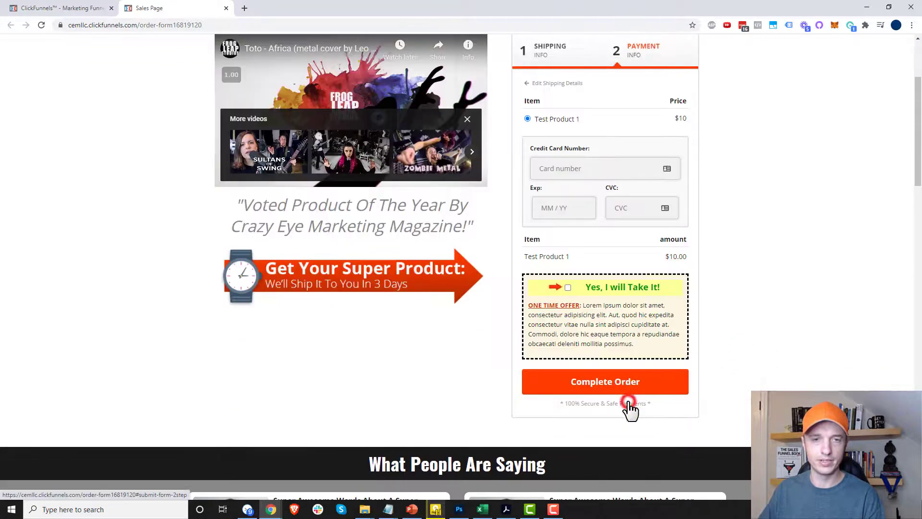
Accept the one-time offer and check the Bump Product line and its price in the order summary.
{"action": "left_click", "coordinate": [568, 288]}
{"action": "mouse_move", "coordinate": [577, 271]}
{"action": "left_mouse_down"}
{"action": "mouse_move", "coordinate": [526, 272]}
{"action": "mouse_move", "coordinate": [573, 277]}
{"action": "left_mouse_up"}
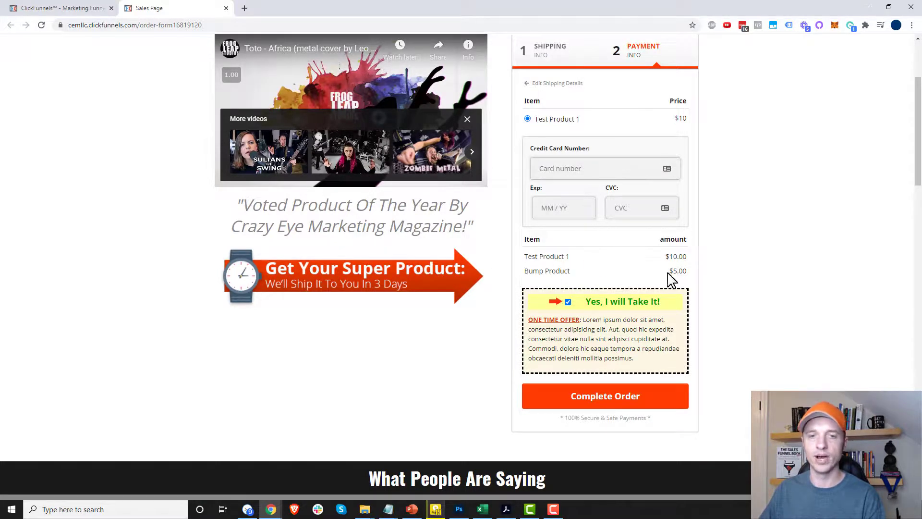
{"action": "left_click_drag", "start_coordinate": [694, 272], "coordinate": [586, 274]}
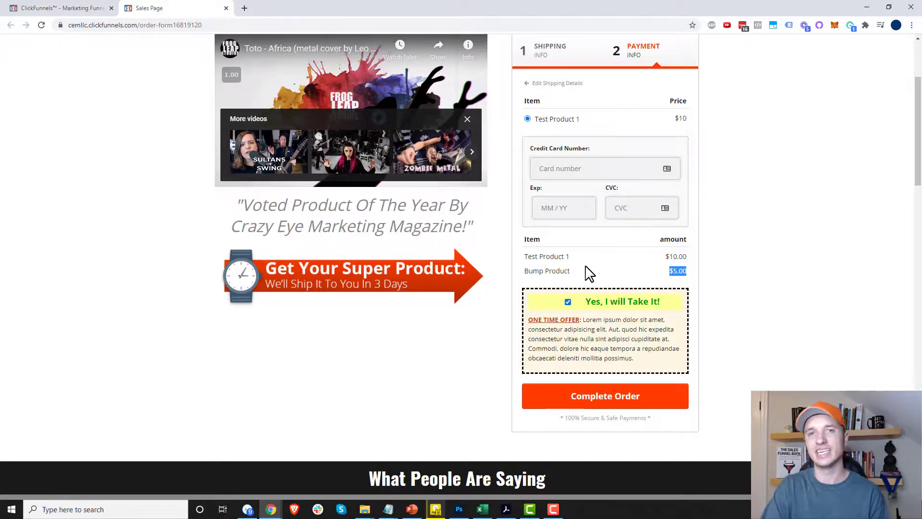
Return to the funnel's Order Form step and view the control page's name, path and version history settings.
{"action": "left_click", "coordinate": [93, 7]}
{"action": "left_click", "coordinate": [443, 304]}
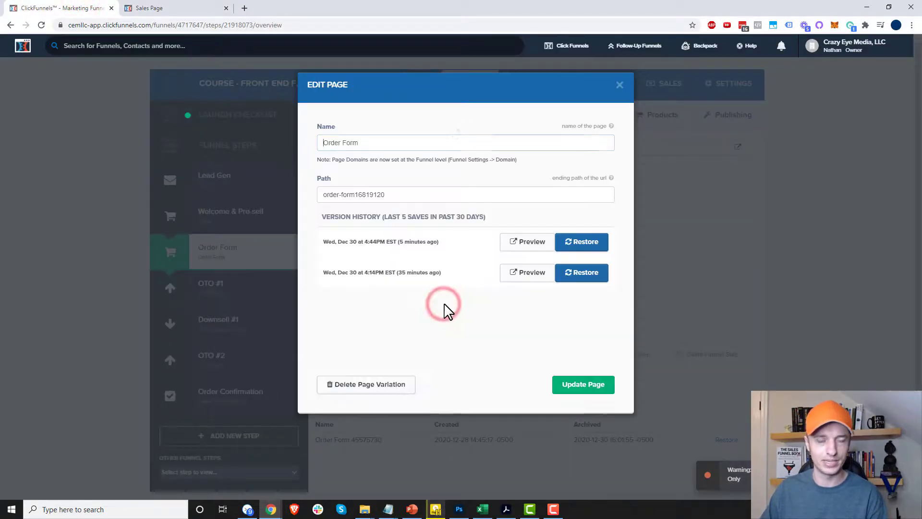
{"action": "left_click", "coordinate": [618, 91]}
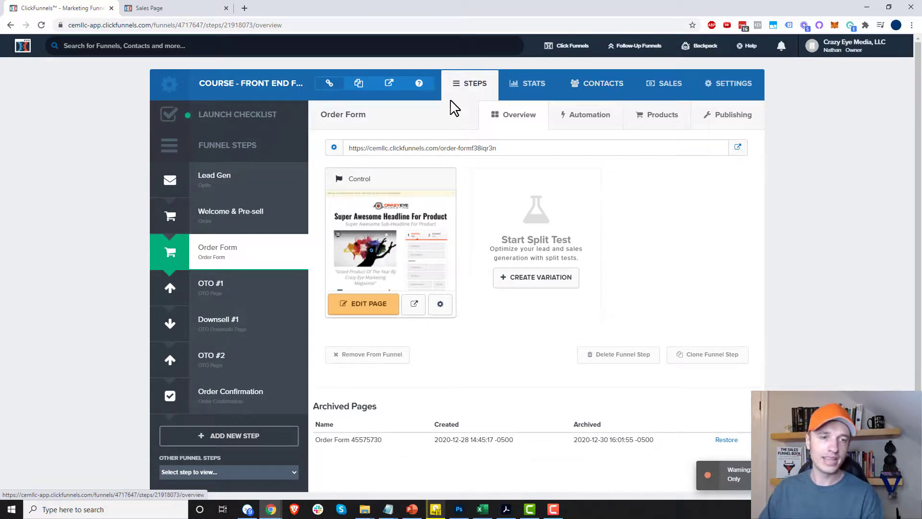
Edit Test Product 1 in the Order Form step's products and set its price display override to "FREE + $10 S&H".
{"action": "left_click", "coordinate": [672, 120]}
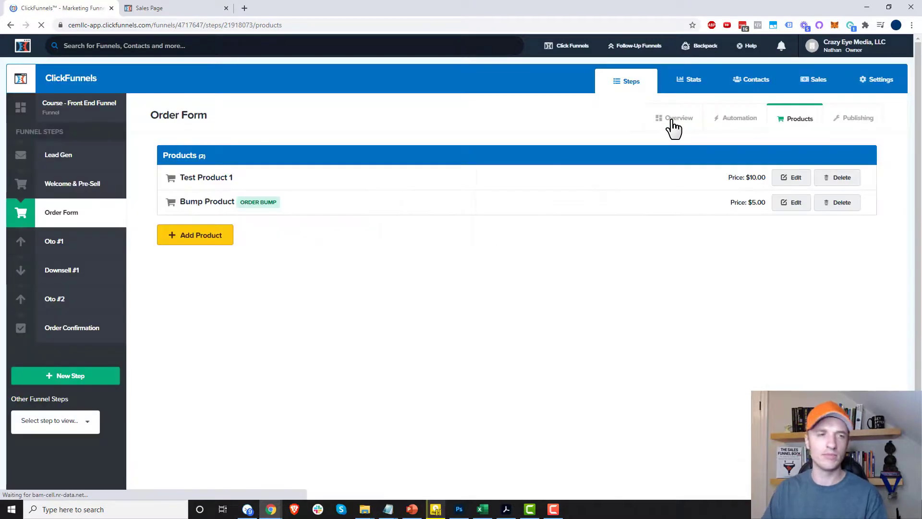
{"action": "left_click", "coordinate": [793, 178]}
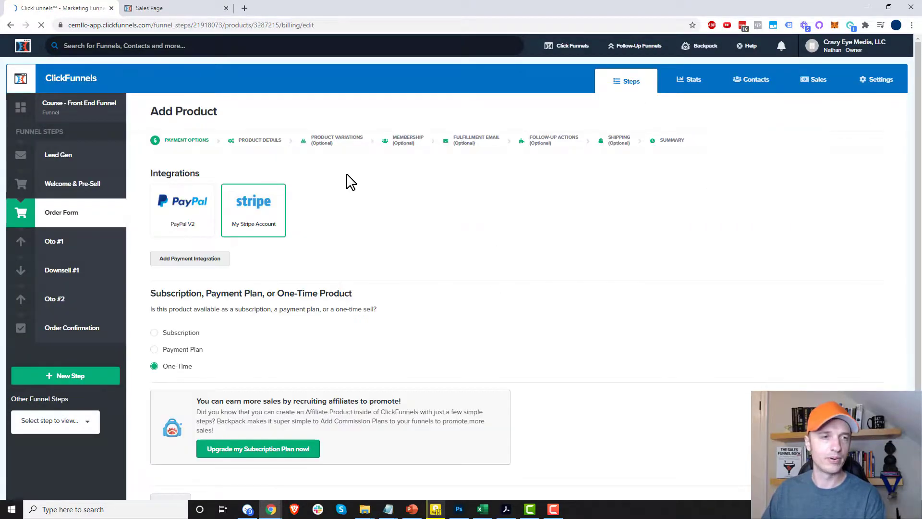
{"action": "left_click", "coordinate": [264, 139]}
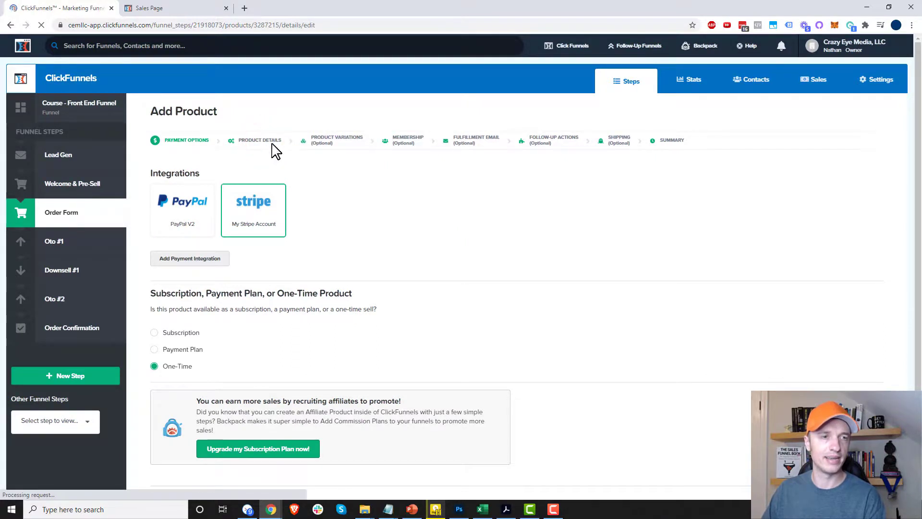
{"action": "left_click", "coordinate": [206, 298]}
{"action": "scroll", "coordinate": [266, 282], "scroll_direction": "down", "scroll_amount": 2}
{"action": "left_click", "coordinate": [239, 208]}
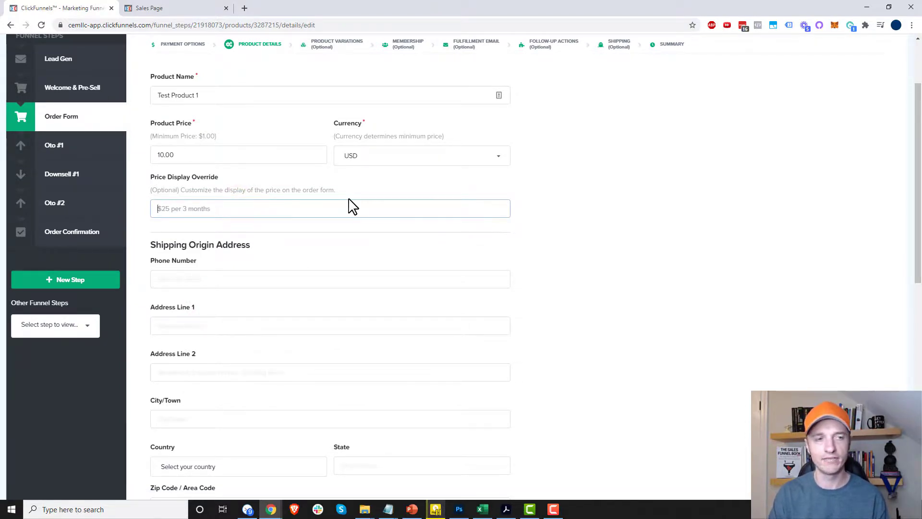
{"action": "type", "text": "FREE + $10"}
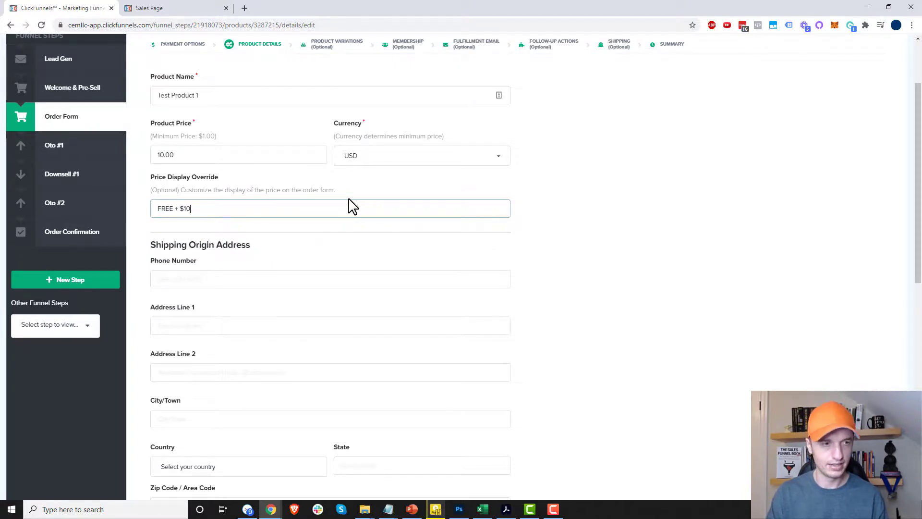
{"action": "type", "text": " S&H"}
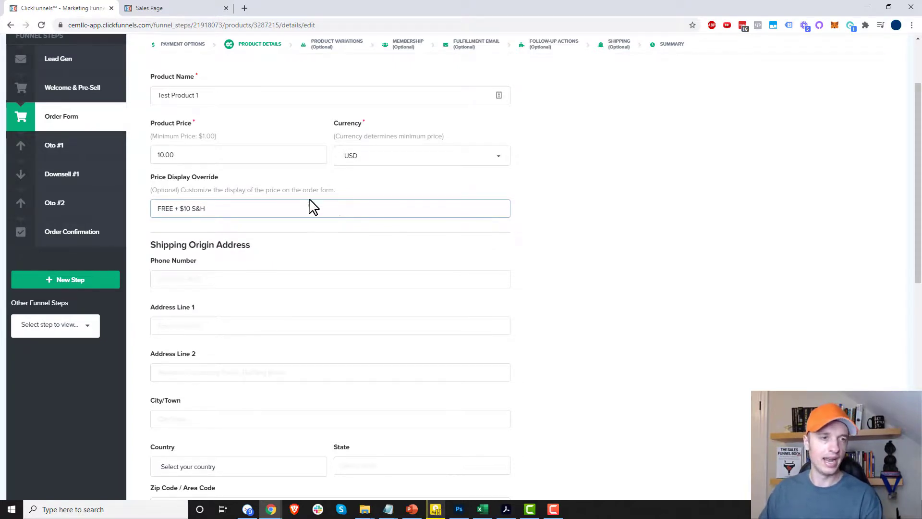
Compare Test Product 1's product price with the amount in its price display override text.
{"action": "left_click", "coordinate": [181, 155]}
{"action": "left_click_drag", "start_coordinate": [168, 156], "coordinate": [154, 158]}
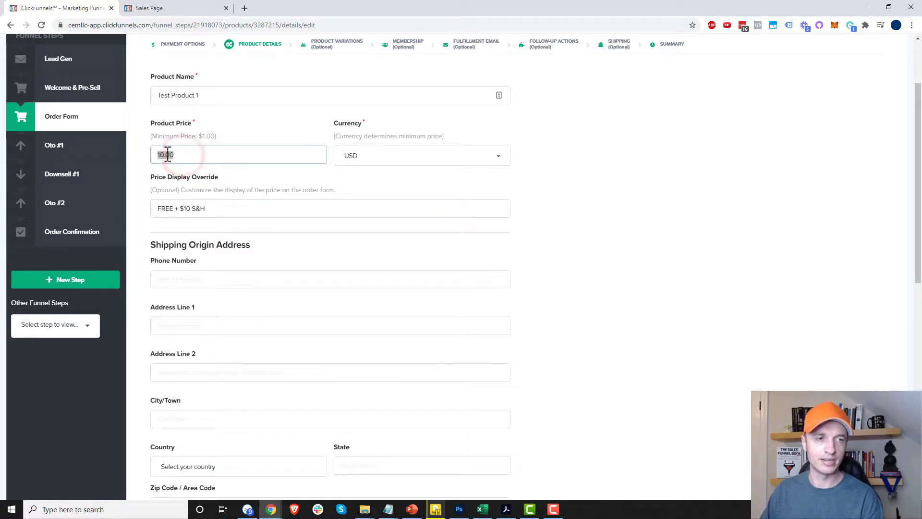
{"action": "left_click_drag", "start_coordinate": [180, 209], "coordinate": [190, 209]}
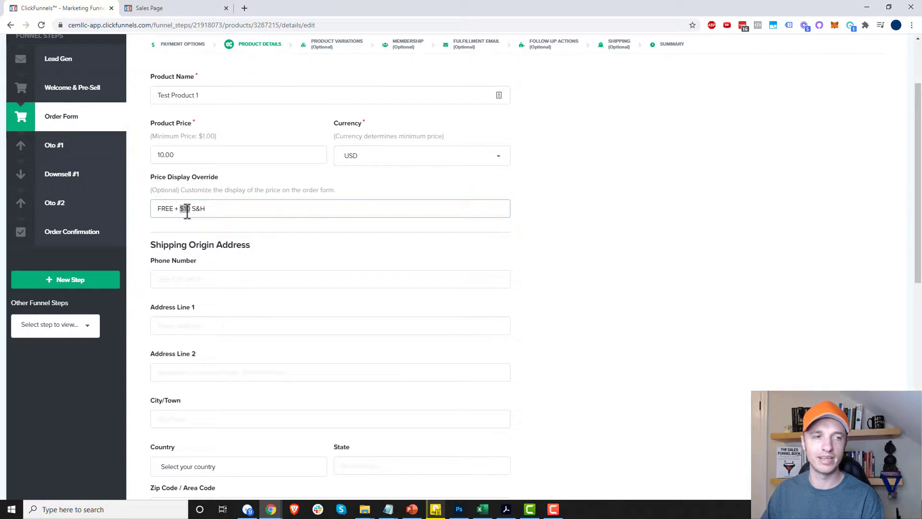
{"action": "left_click_drag", "start_coordinate": [210, 207], "coordinate": [149, 212]}
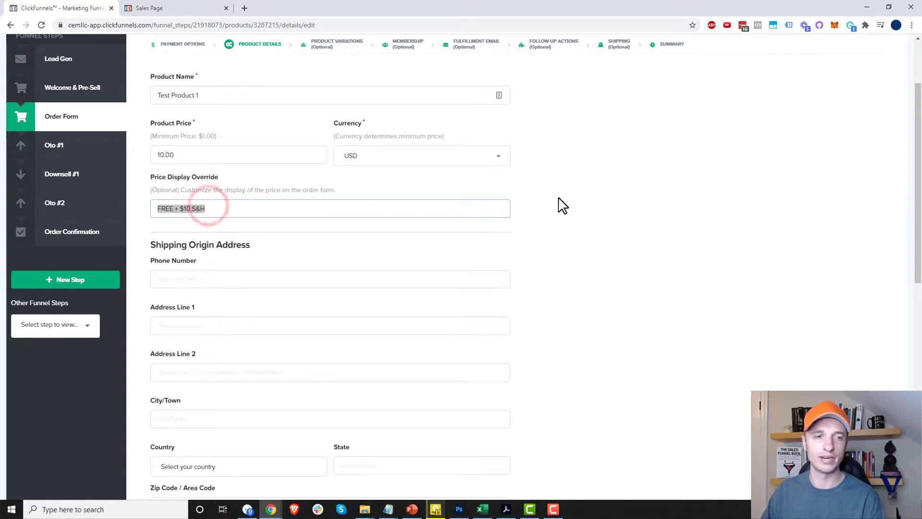
Save Test Product 1's details, then save and close the product setup without adding variations.
{"action": "scroll", "coordinate": [610, 258], "scroll_direction": "down", "scroll_amount": 15}
{"action": "left_click", "coordinate": [487, 426]}
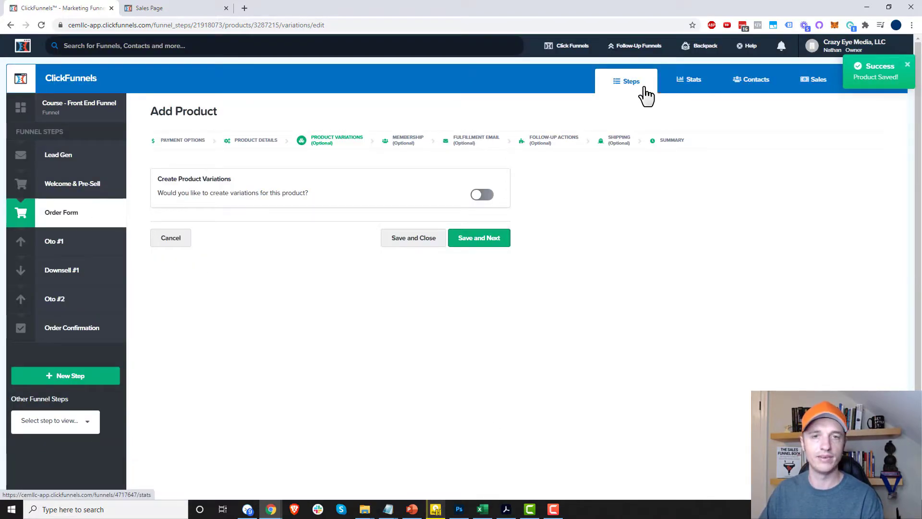
{"action": "left_click", "coordinate": [63, 217]}
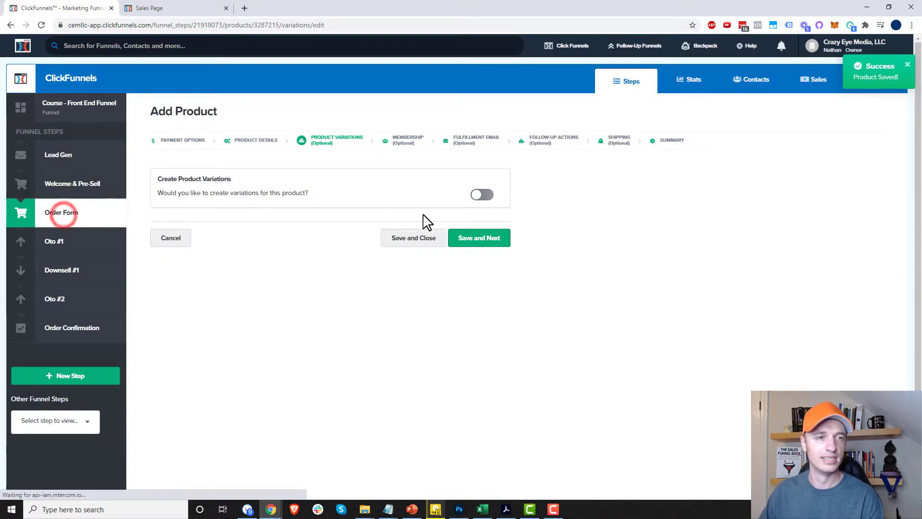
{"action": "left_click", "coordinate": [418, 240]}
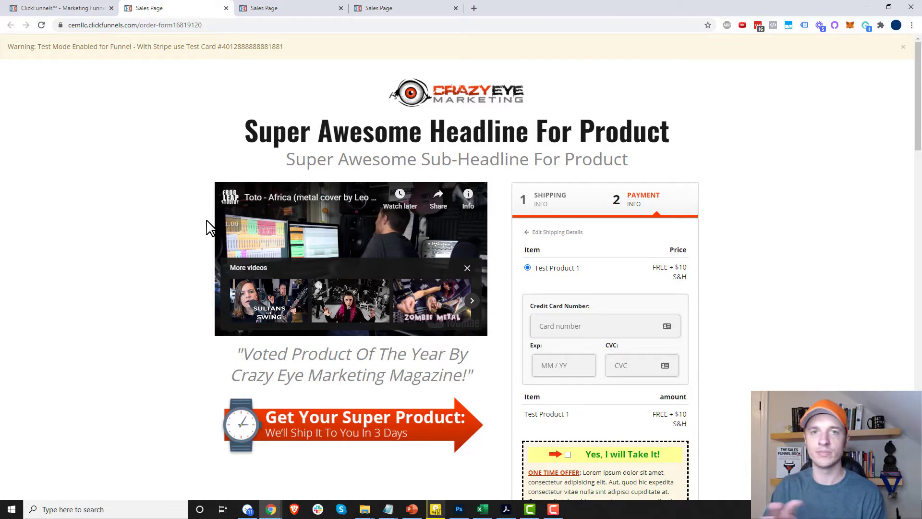
Check the price wording for Test Product 1 in the payment step of the live order form.
{"action": "left_click", "coordinate": [651, 267]}
{"action": "left_click_drag", "start_coordinate": [653, 267], "coordinate": [696, 282]}
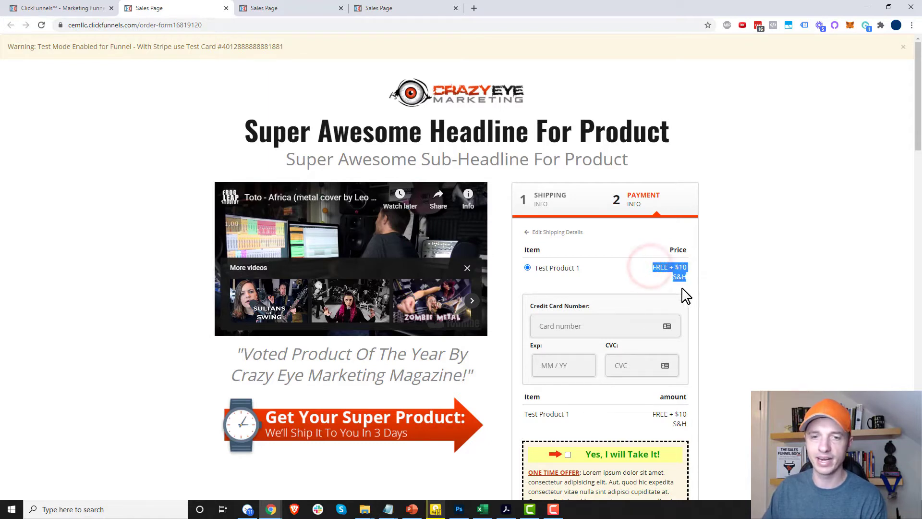
{"action": "scroll", "coordinate": [657, 277], "scroll_direction": "down", "scroll_amount": 1}
{"action": "left_click", "coordinate": [649, 224]}
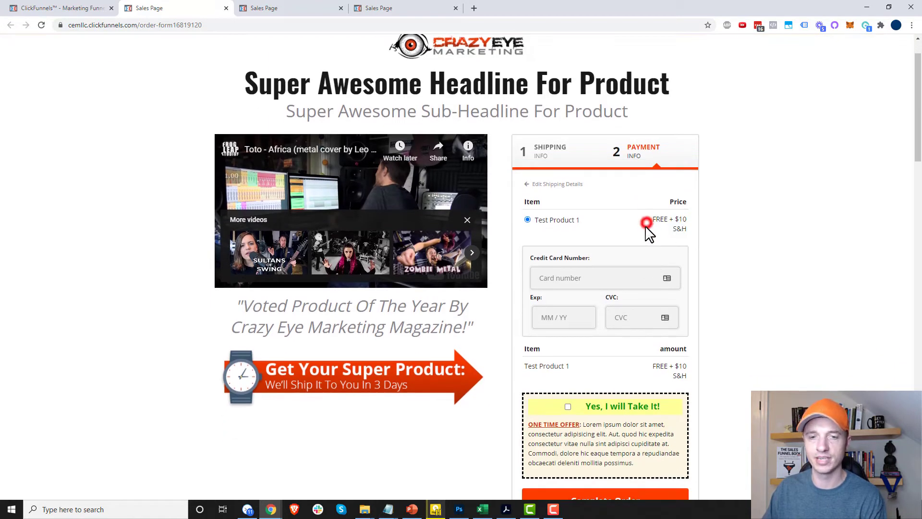
{"action": "mouse_move", "coordinate": [652, 219]}
{"action": "left_mouse_down"}
{"action": "mouse_move", "coordinate": [687, 218]}
{"action": "mouse_move", "coordinate": [650, 228]}
{"action": "left_mouse_up"}
{"action": "left_click", "coordinate": [682, 219]}
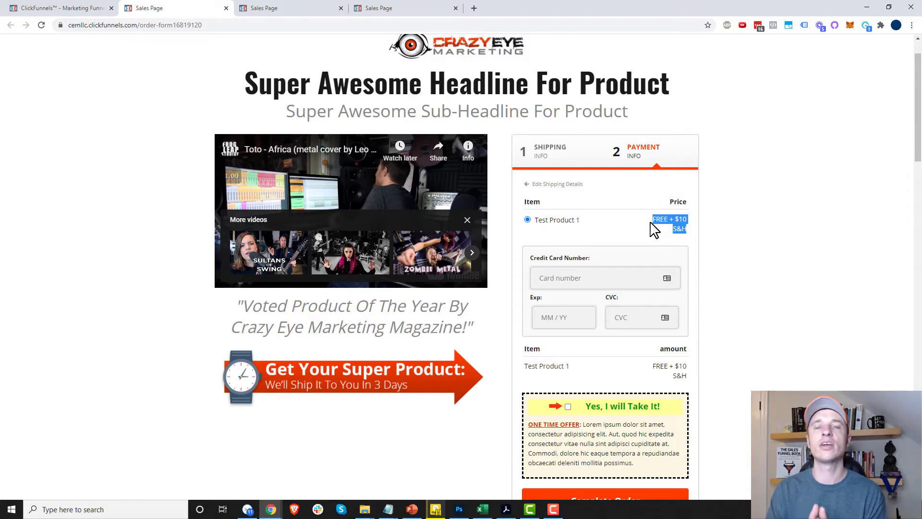
Return to the ClickFunnels funnel editor and open the OTO #1 step.
{"action": "left_click", "coordinate": [43, 8]}
{"action": "left_click", "coordinate": [668, 123]}
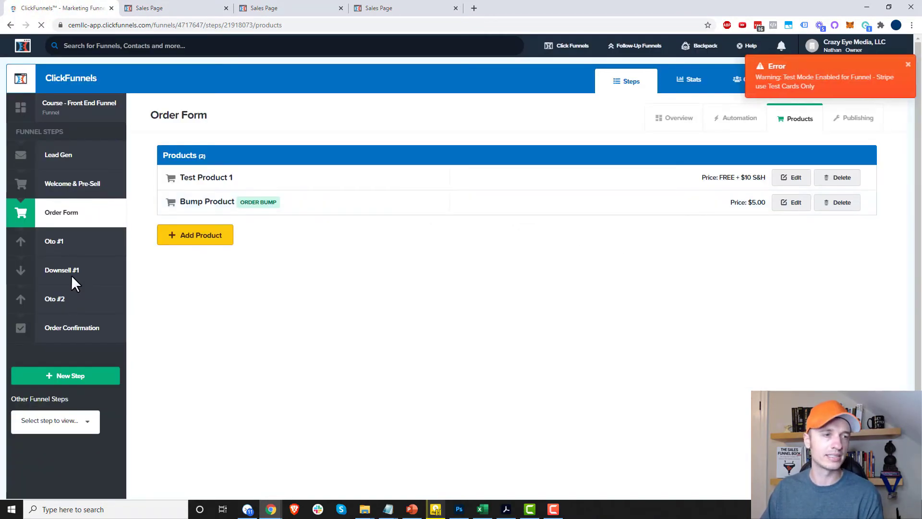
{"action": "left_click", "coordinate": [71, 249]}
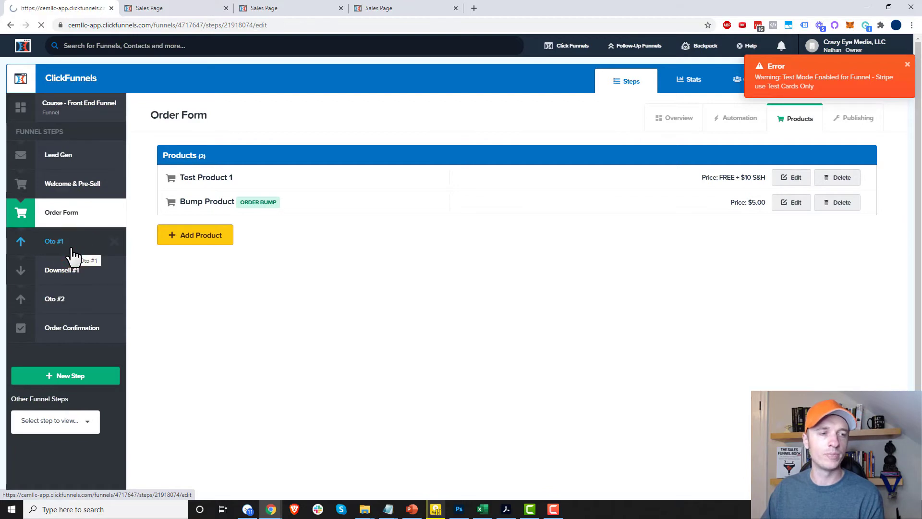